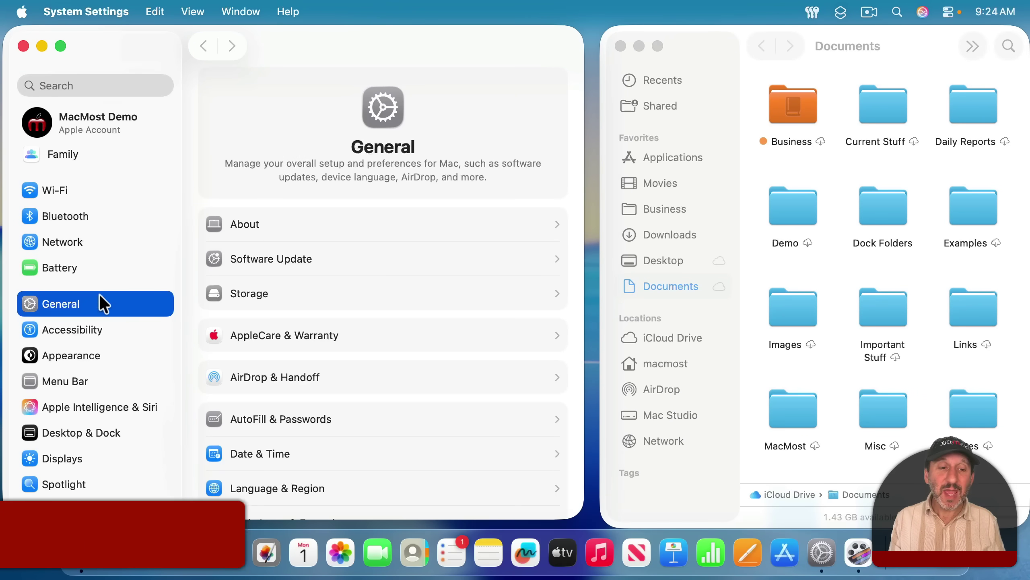
Step: In Appearance, try the Dark icon style, then switch icons and widgets to Clear Light
left_click(72, 352)
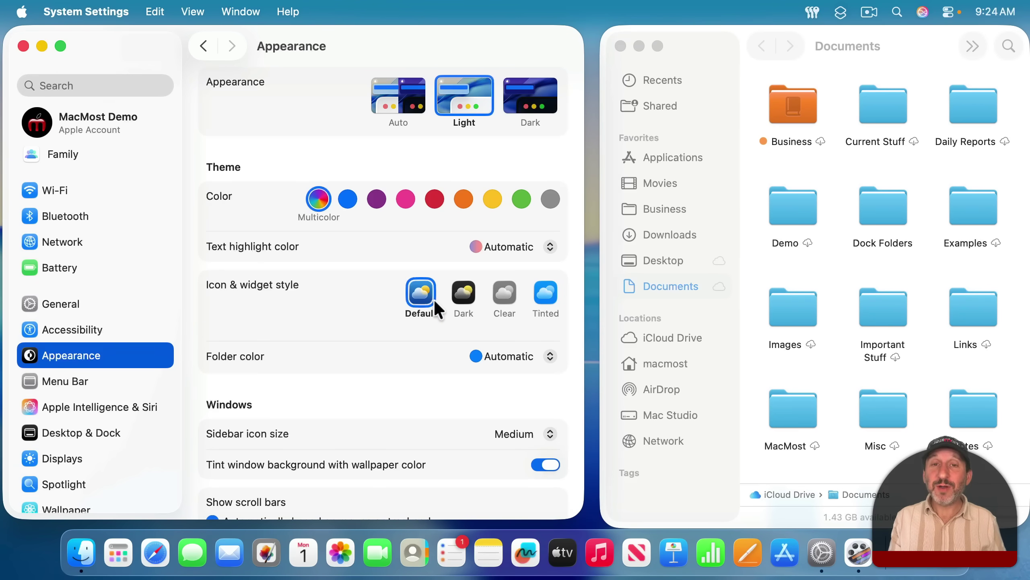
left_click(464, 297)
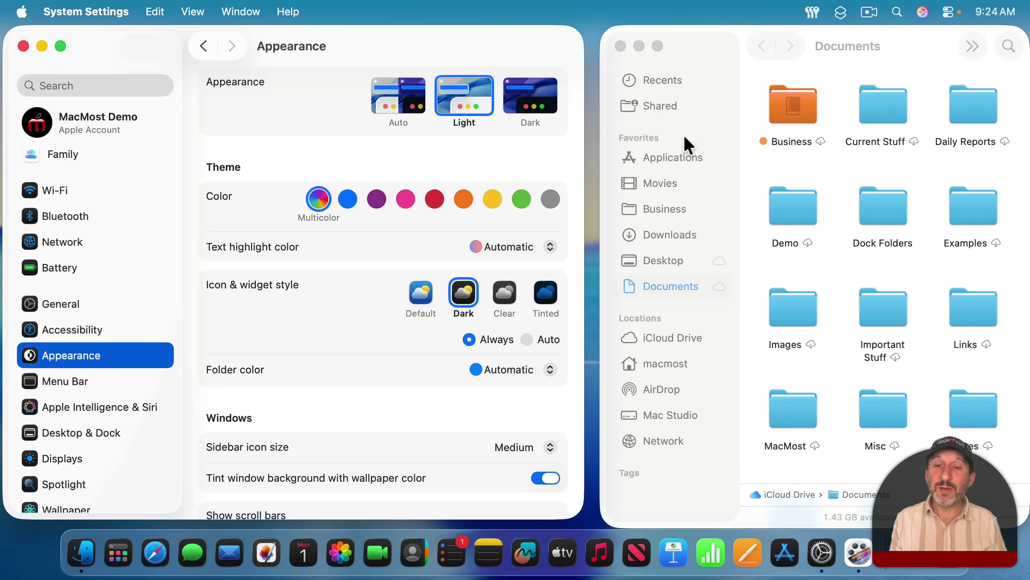
left_click(503, 300)
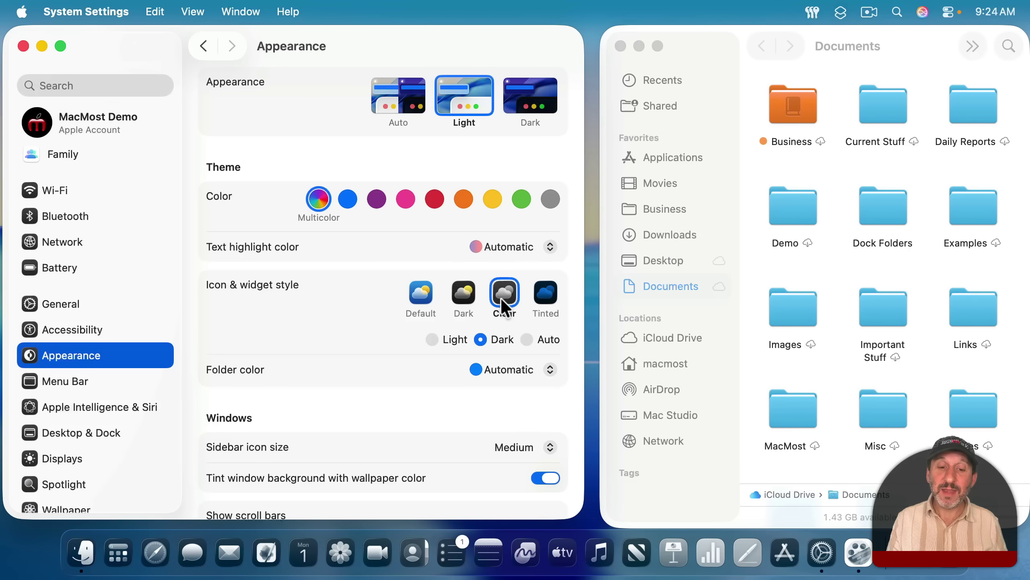
left_click(432, 339)
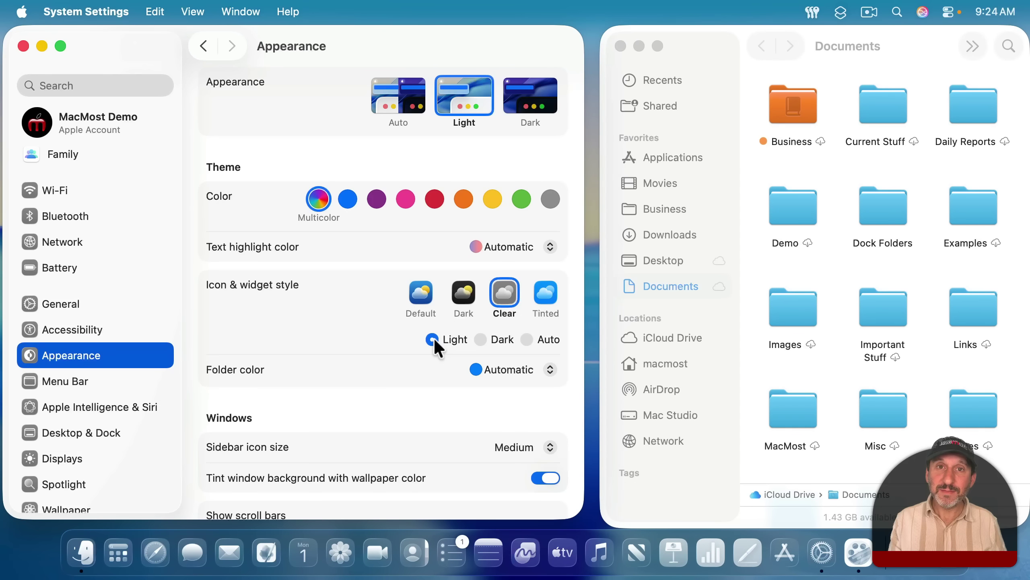
Step: Set Folder color to Red, then switch to a custom colour via Choose Color…
left_click(499, 370)
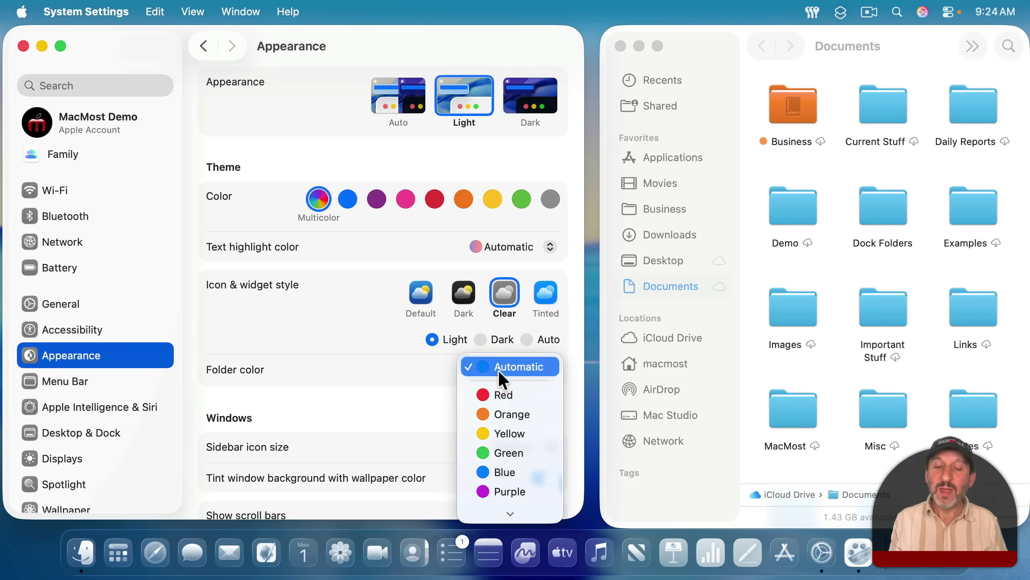
left_click(497, 392)
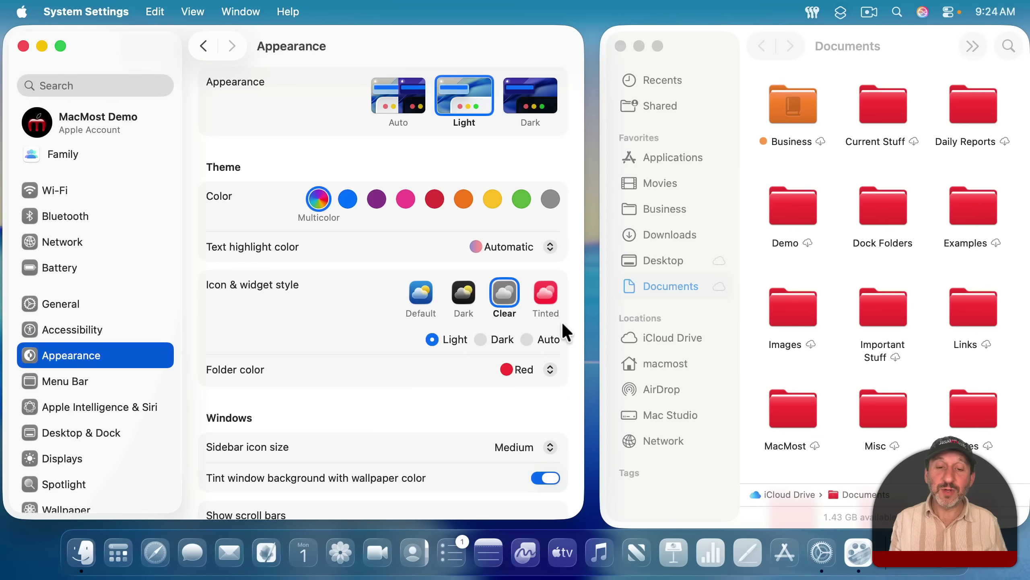
left_click(548, 369)
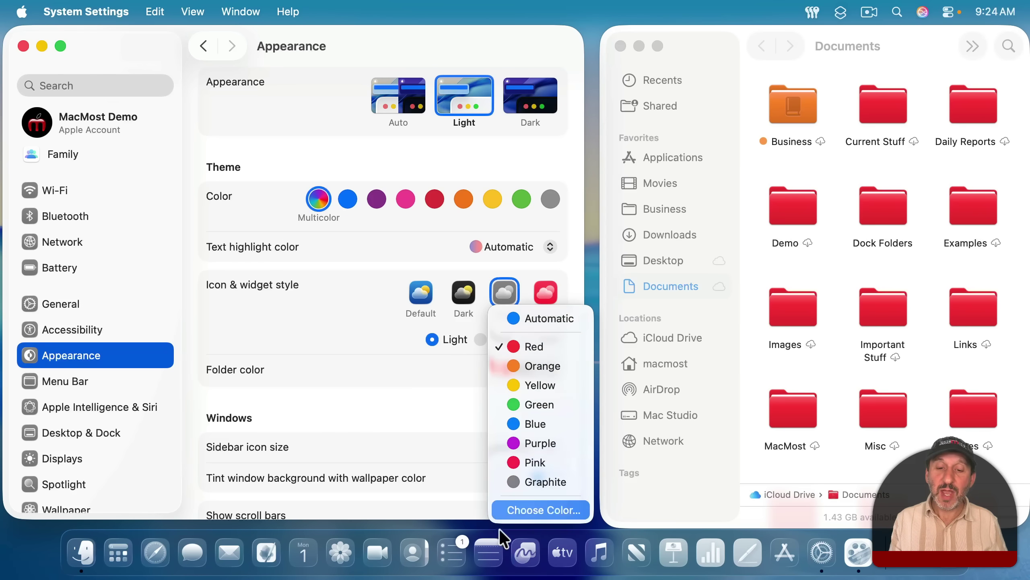
left_click(520, 505)
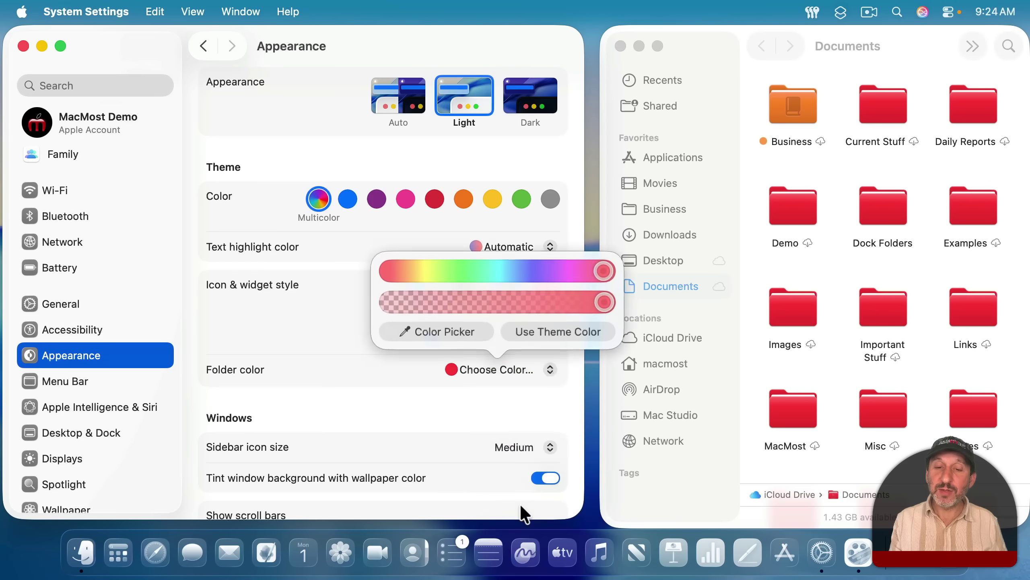
left_click(354, 348)
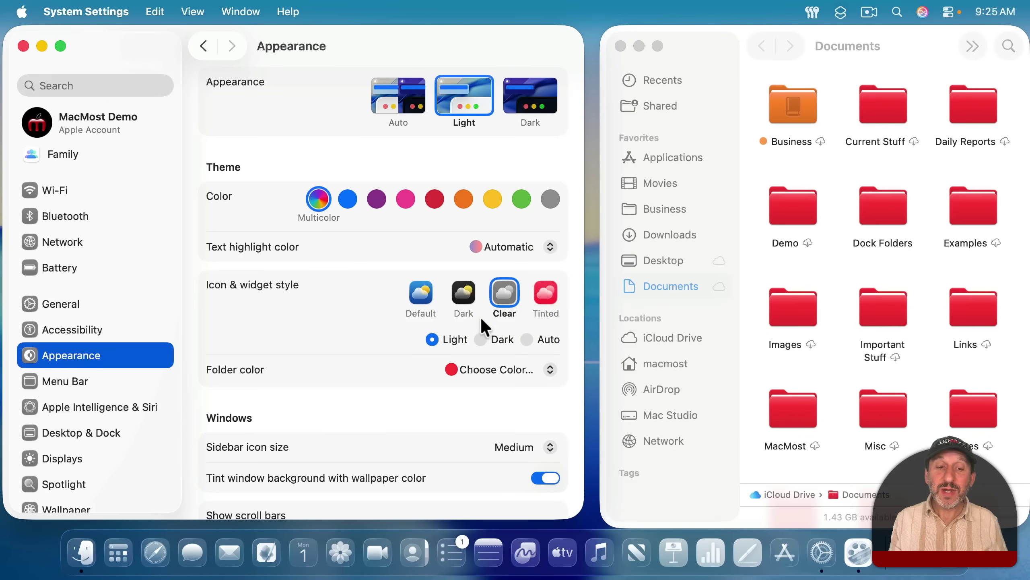
Step: Switch icons and widgets to the Tinted style with a red tint
left_click(547, 295)
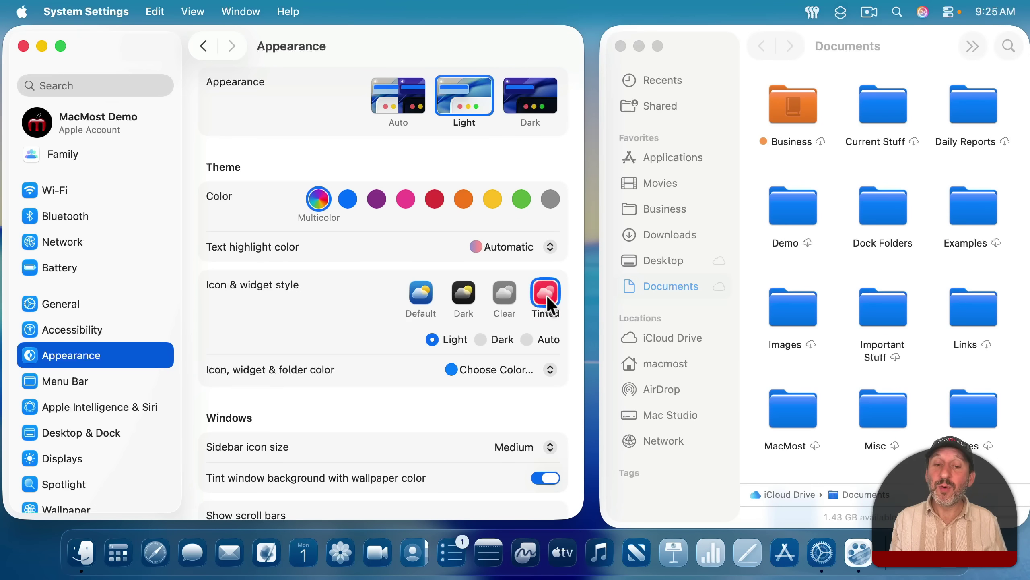
left_click(481, 369)
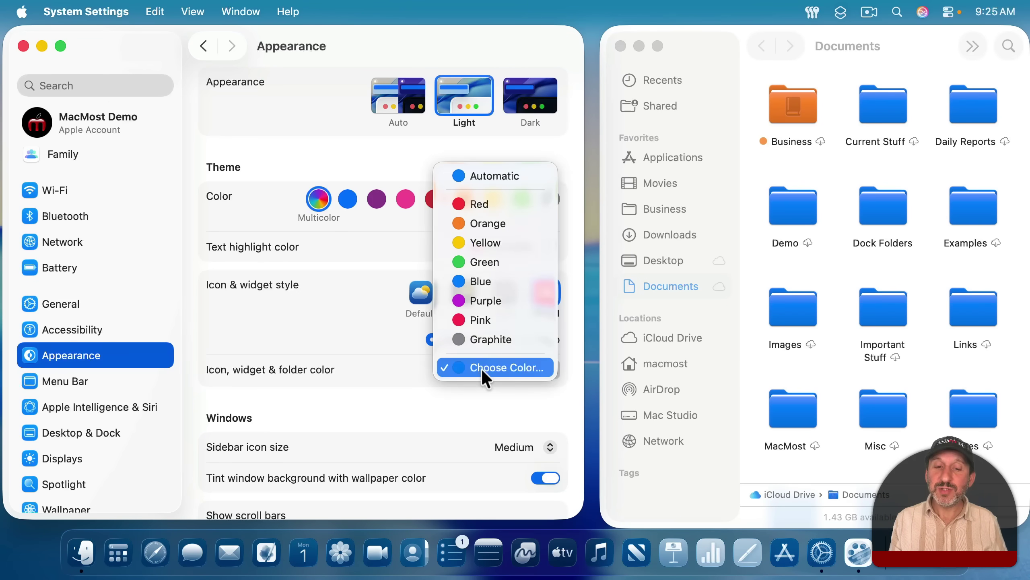
left_click(489, 199)
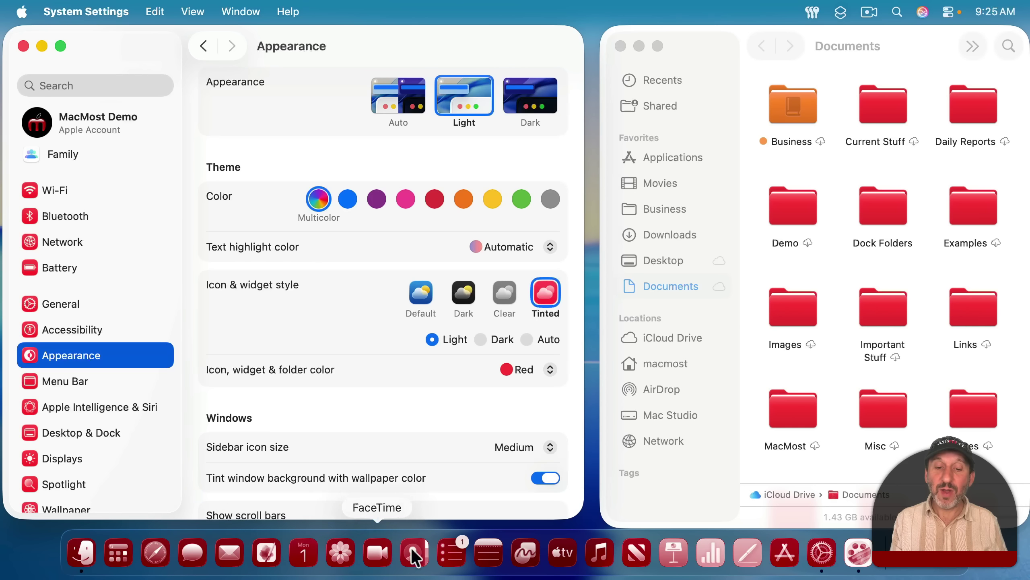
Step: Try the dark tinted look, then restore the Default style and Automatic folder colour
left_click(481, 338)
left_click(523, 366)
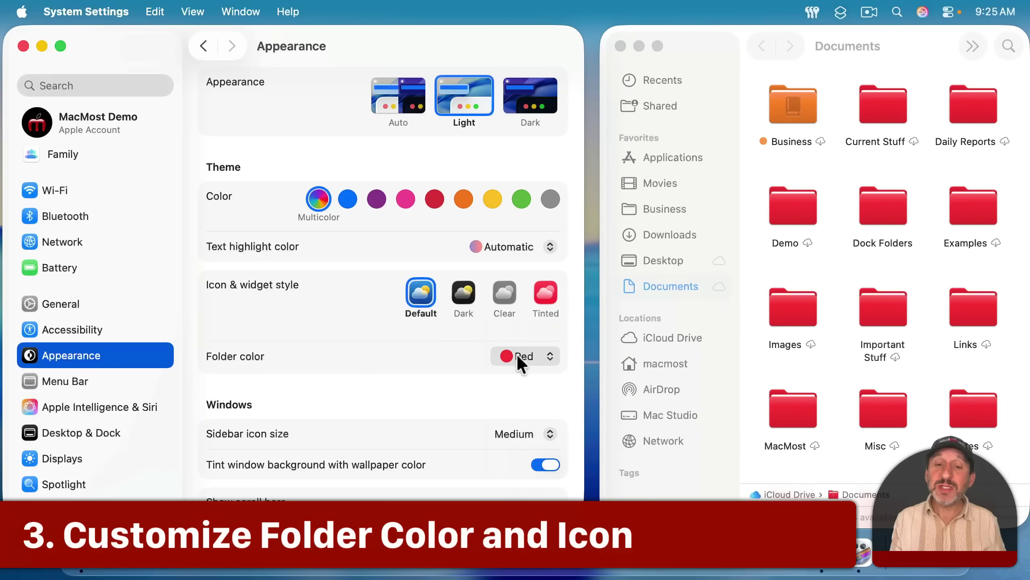
left_click(516, 354)
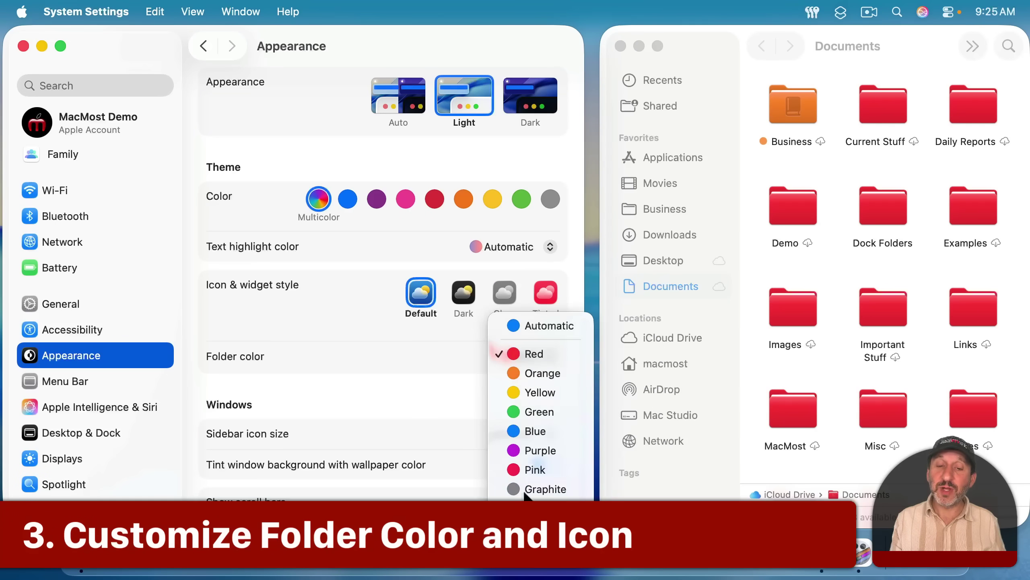
left_click(525, 318)
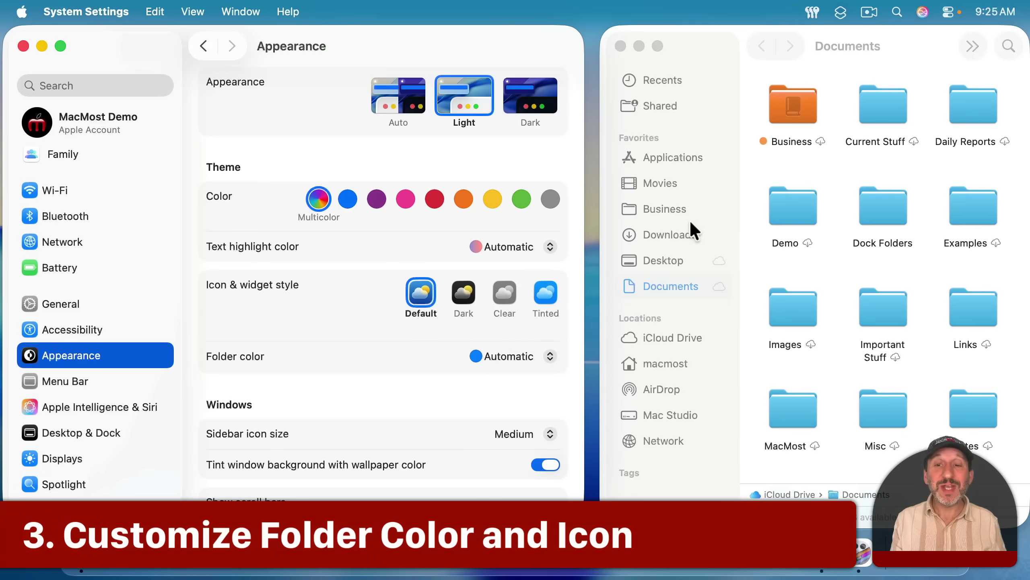
Step: In Customize Folder for Business, add red and yellow tags, then remove both
left_click(792, 116)
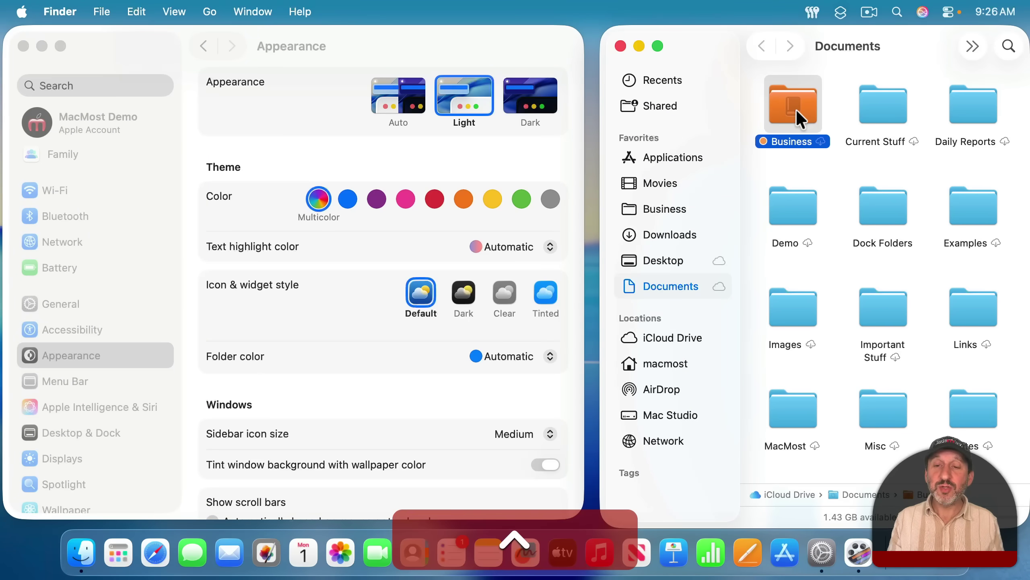
left_click(797, 110, "ctrl")
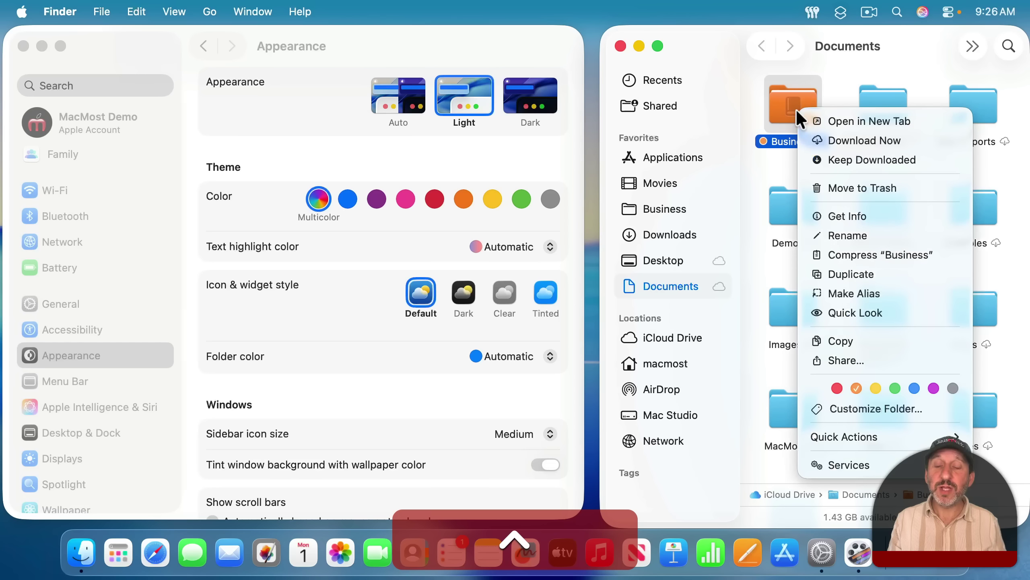
left_click(861, 409)
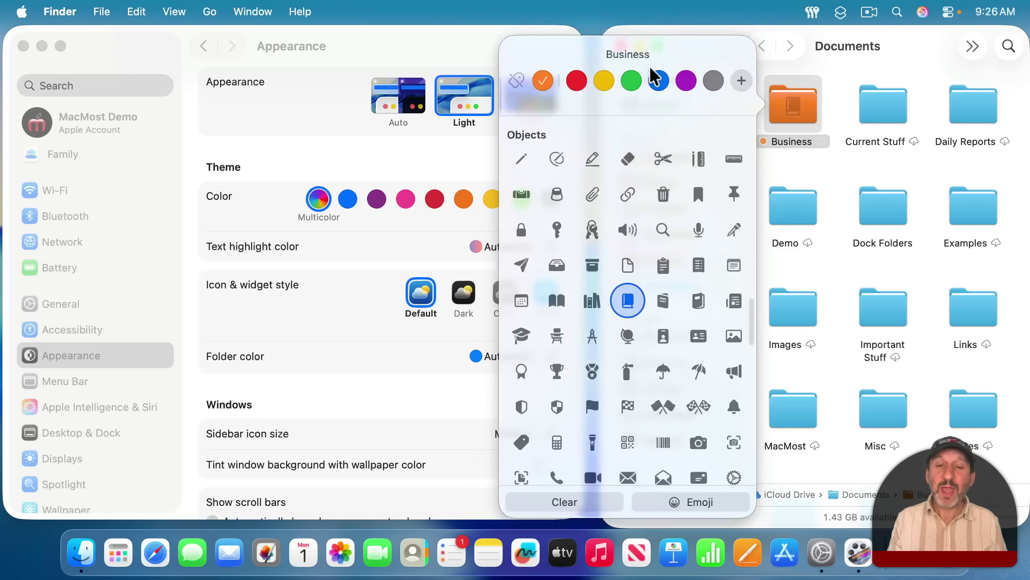
left_click(578, 86)
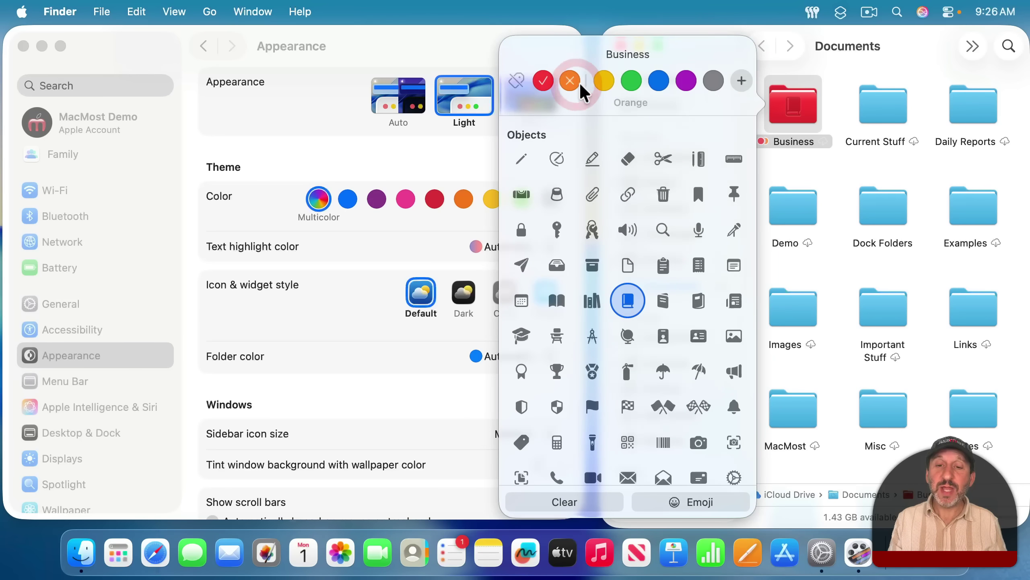
left_click(604, 86)
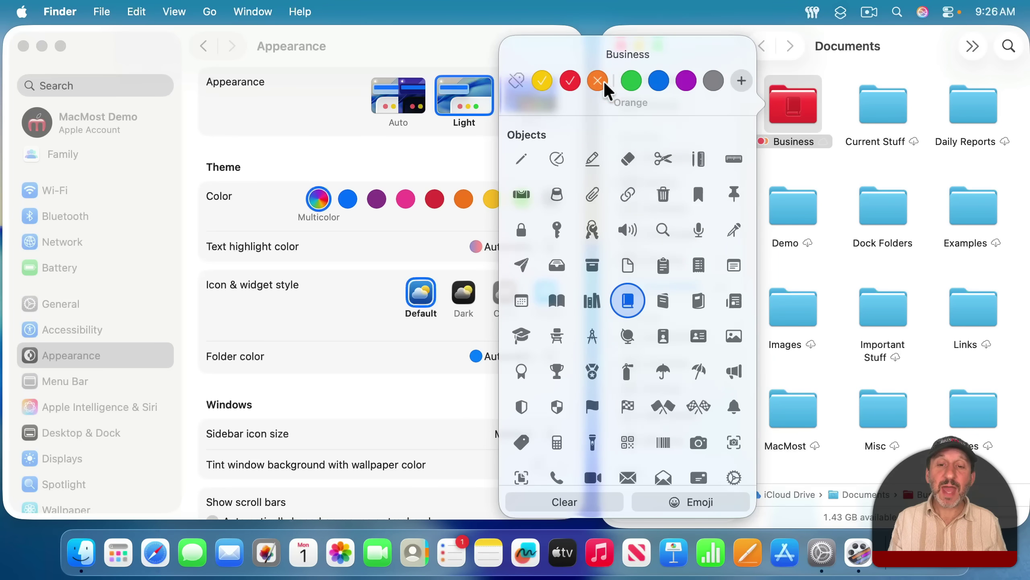
left_click(543, 84)
left_click(544, 84)
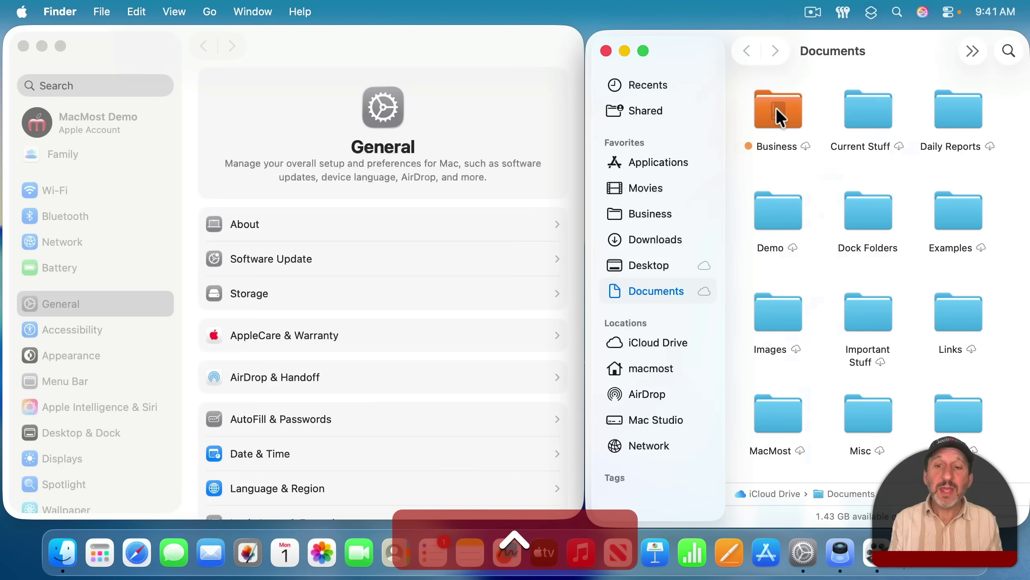
Step: Try bar-chart and clipboard symbols on the Business folder, then restore the book
right_click(776, 108)
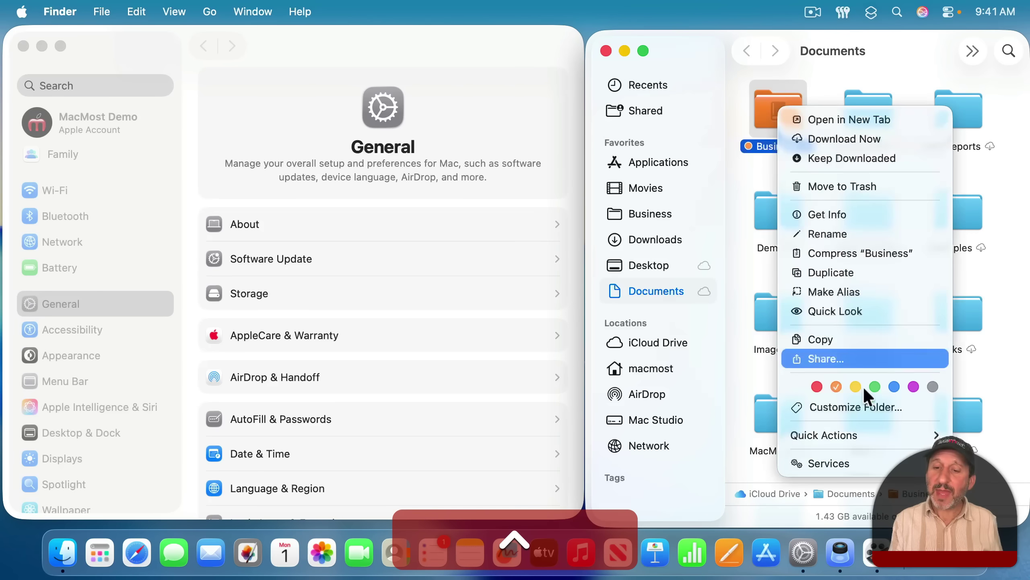
left_click(854, 405)
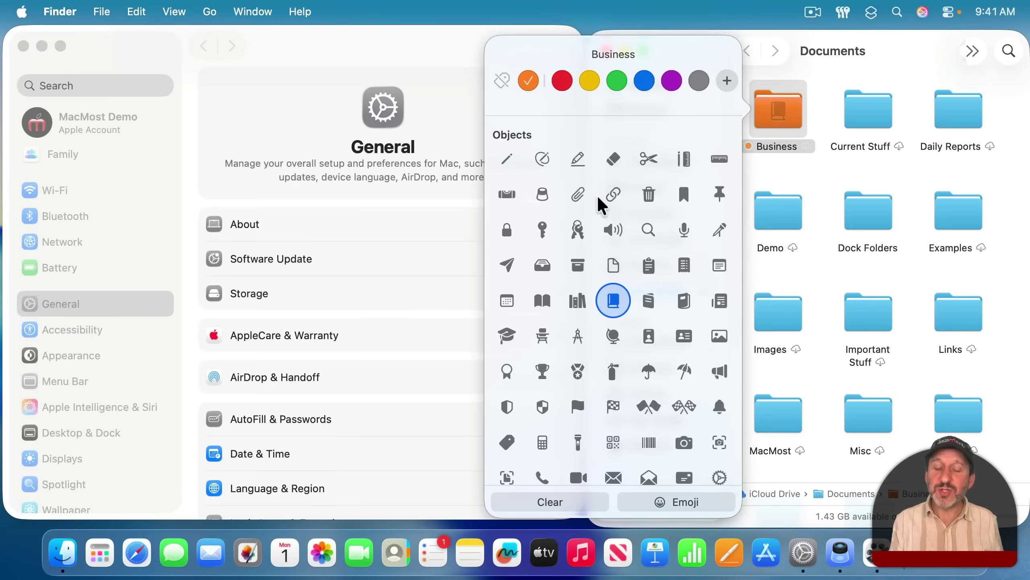
left_click(578, 301)
left_click(654, 271)
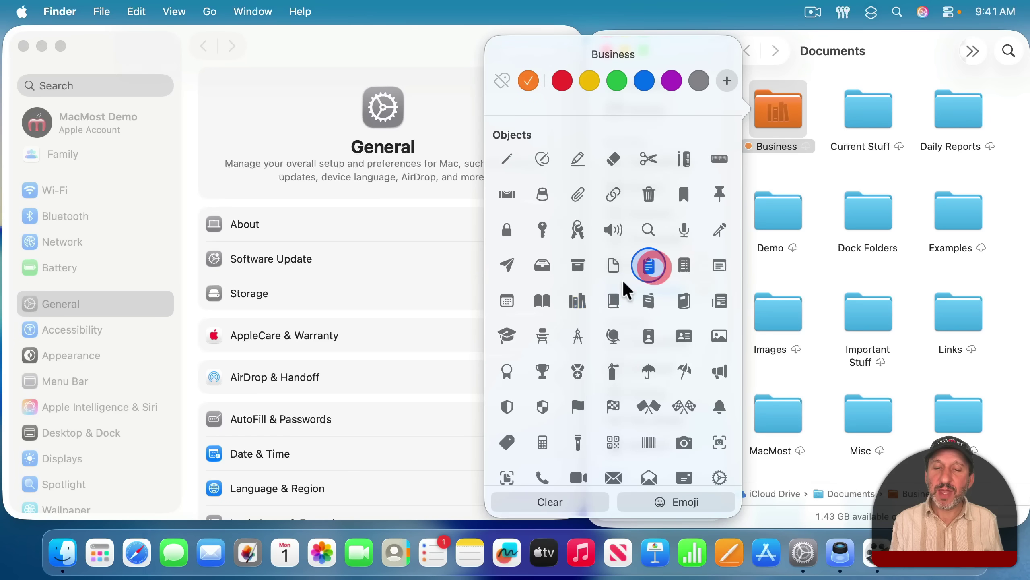
left_click(614, 296)
Step: Put the sunglasses emoji on the Business folder icon
scroll(611, 289, "down", 15)
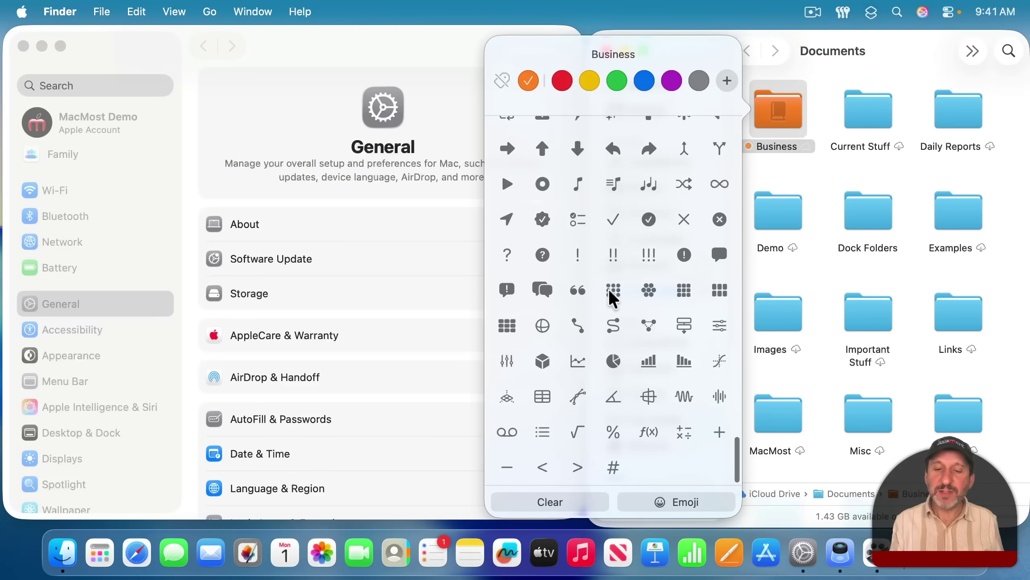
left_click(662, 508)
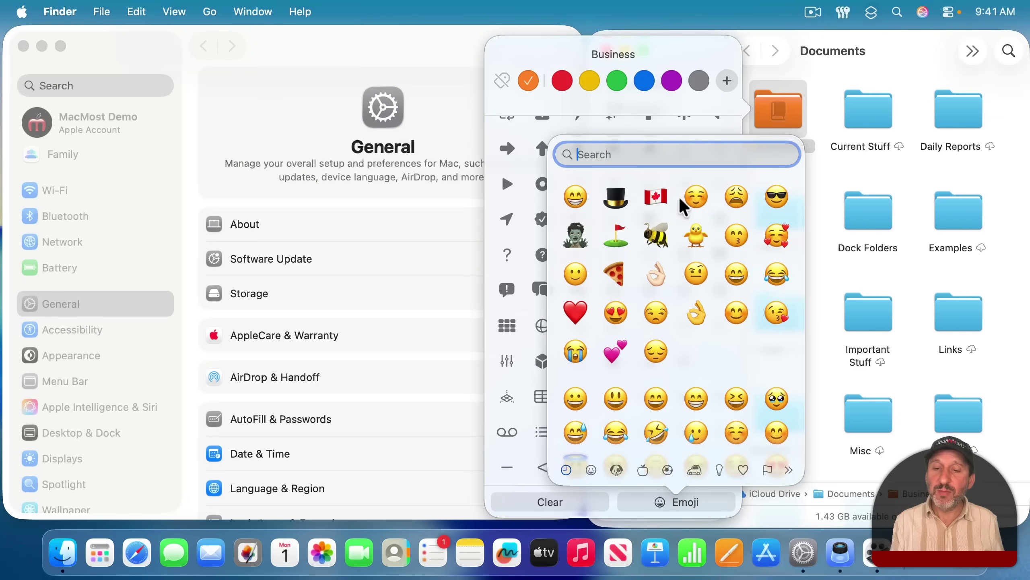
left_click(776, 197)
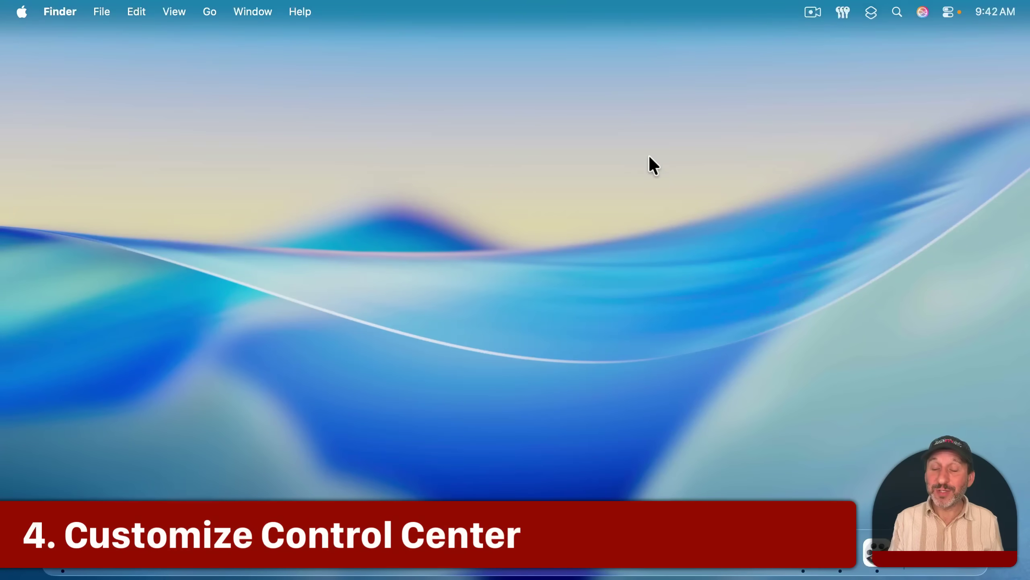
Step: Open Control Center from its menu bar icon
left_click(949, 13)
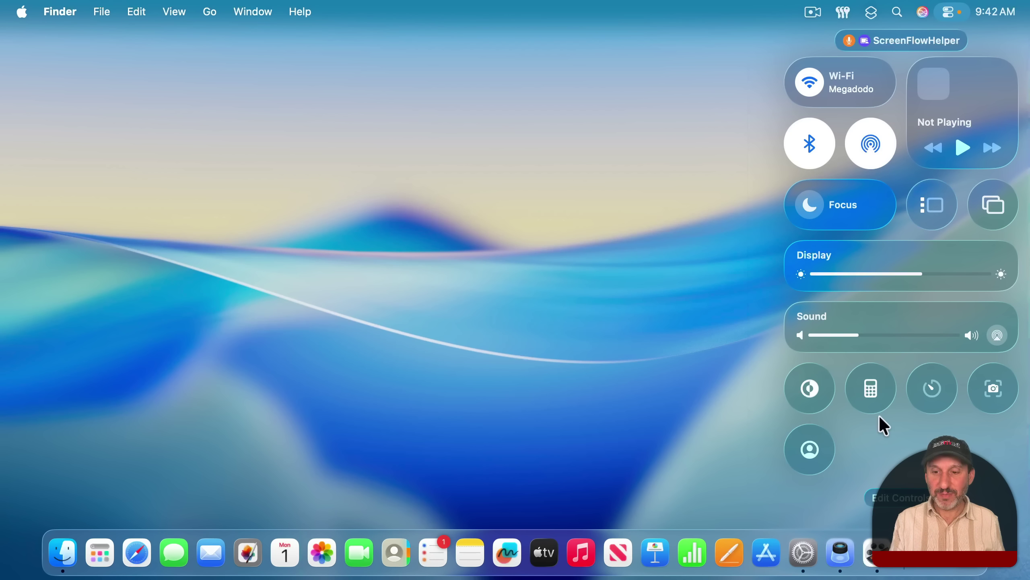
Step: In Edit Controls, browse the gallery, add Capture Screen, and test moving the Calculator tile
left_click(899, 500)
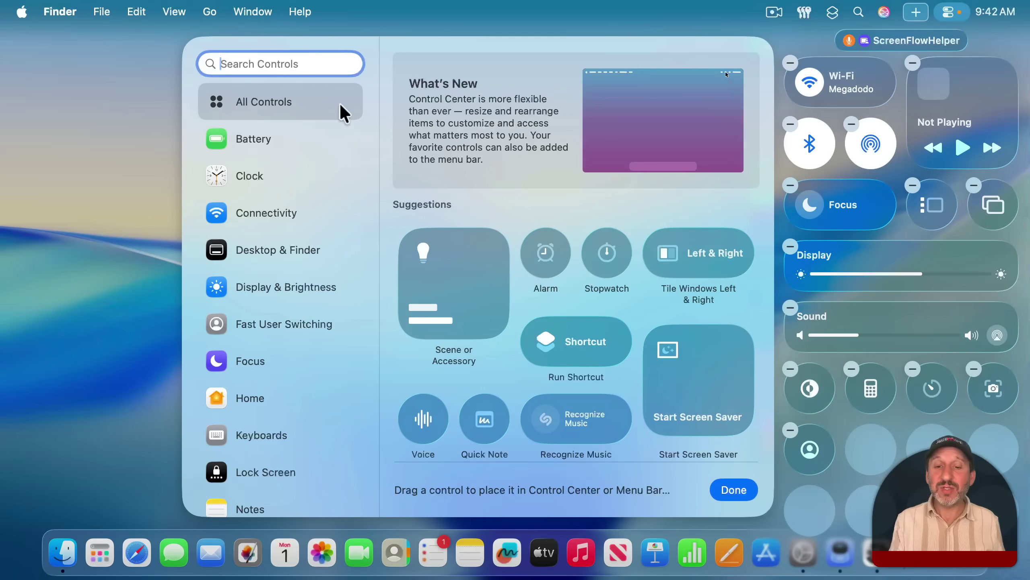
mouse_move(493, 305)
scroll(489, 295, "down", 20)
scroll(489, 296, "down", 8)
scroll(475, 285, "down", 5)
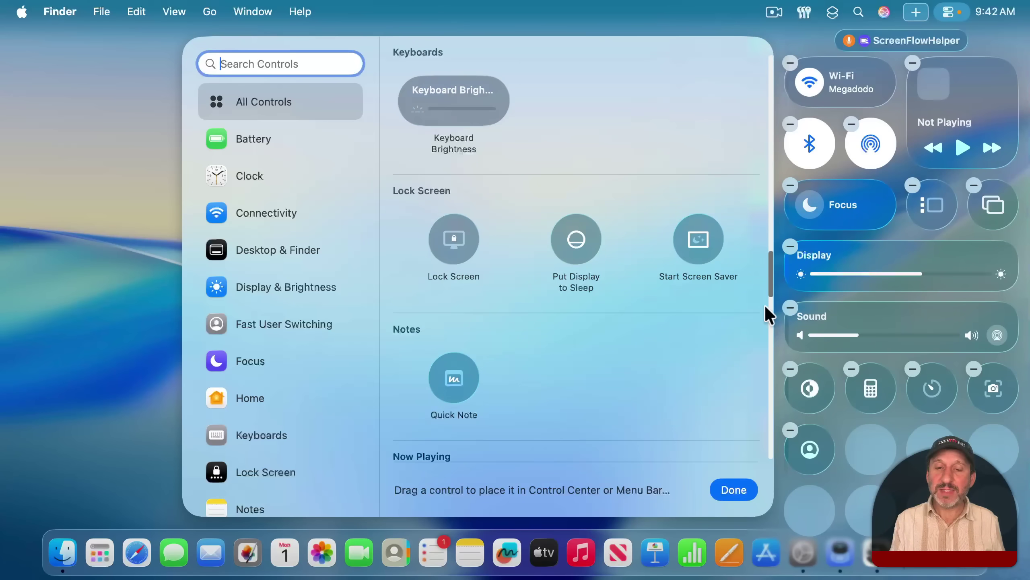
scroll(549, 382, "down", 5)
scroll(549, 382, "down", 5)
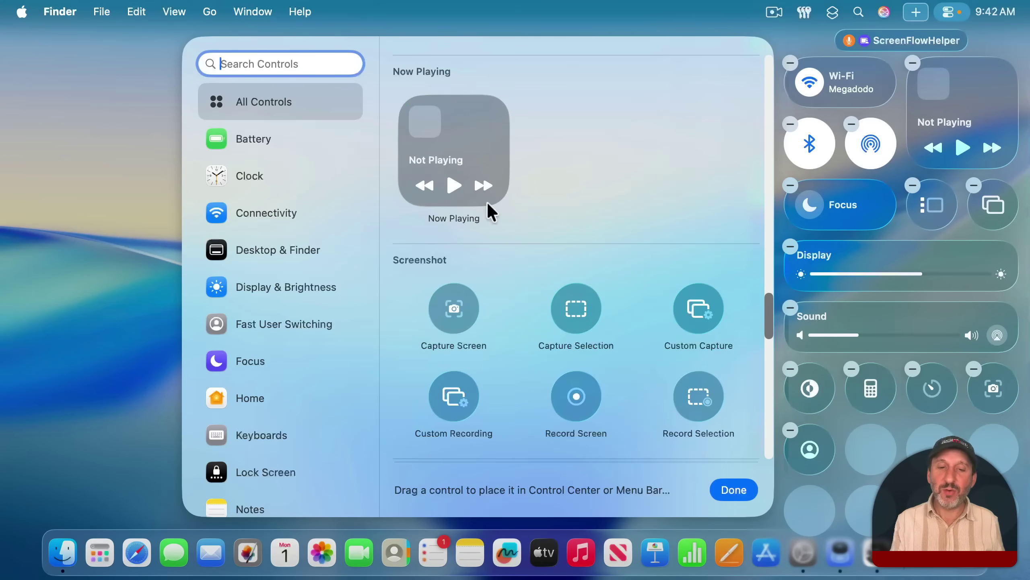
scroll(458, 190, "down", 4)
scroll(458, 191, "down", 1)
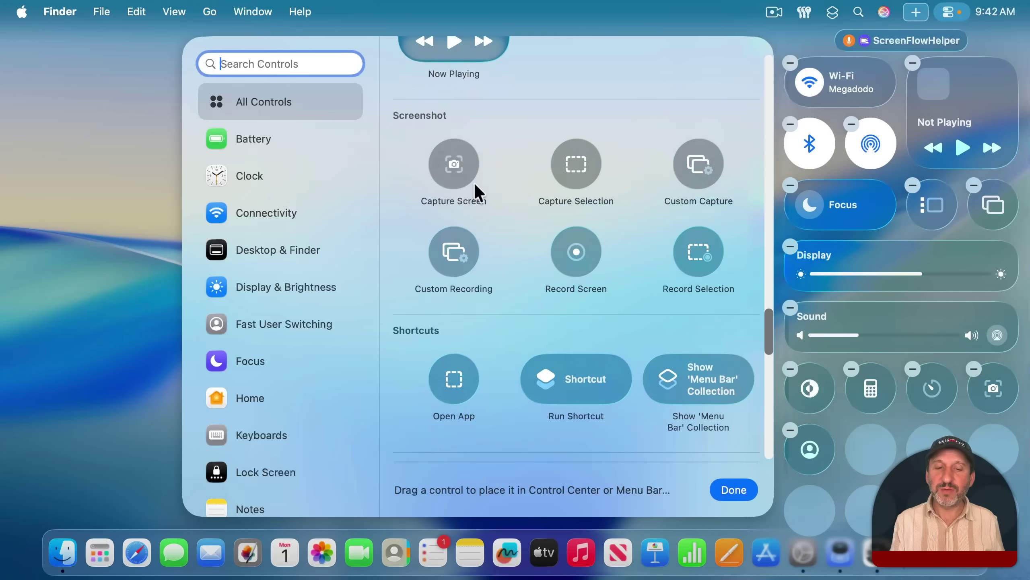
left_click_drag(452, 165, 885, 458)
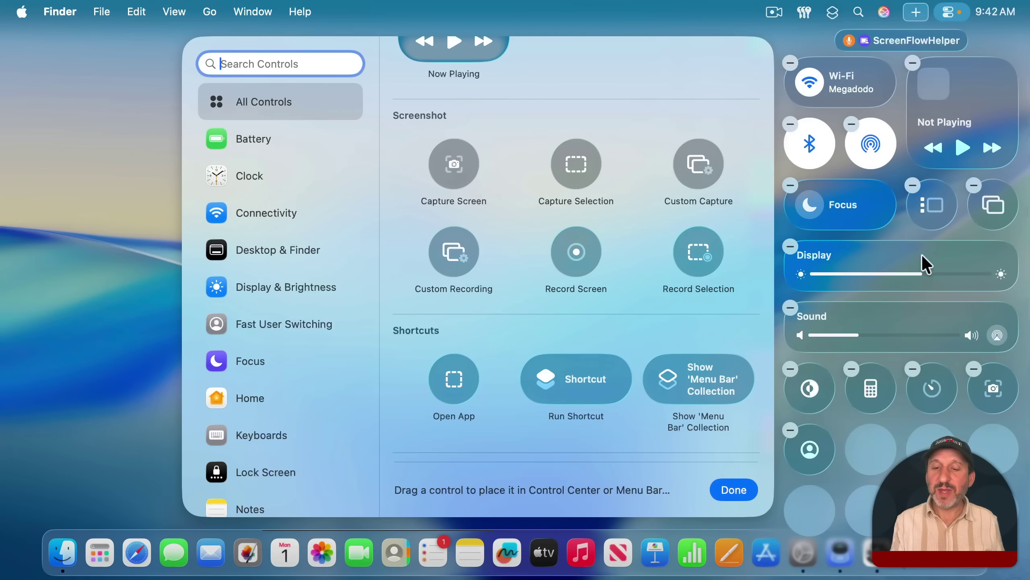
mouse_move(880, 390)
left_mouse_down()
mouse_move(797, 392)
mouse_move(874, 386)
left_mouse_up()
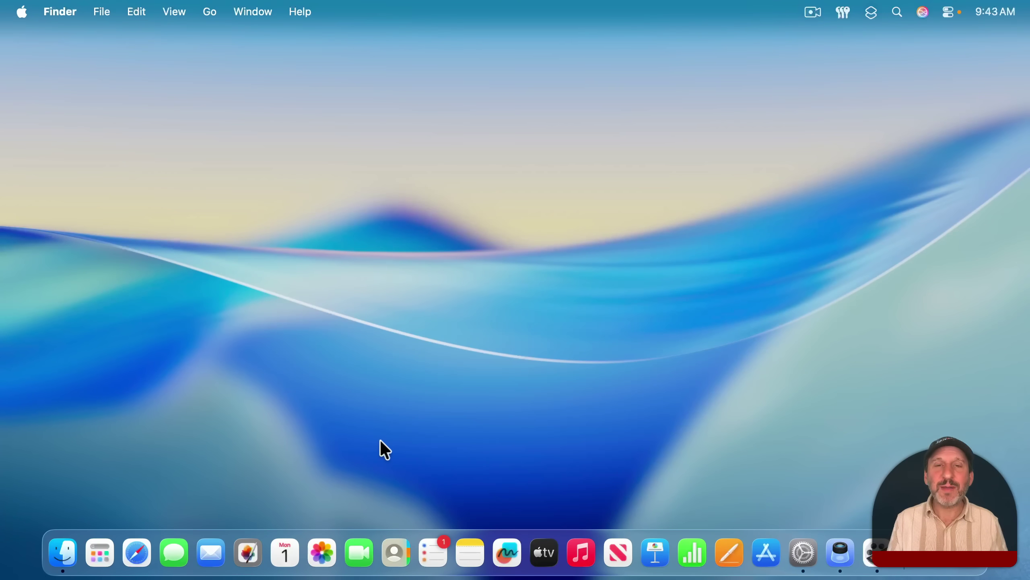
Step: Search Spotlight for 'calc' to bring up Calculator.app
key("super+space")
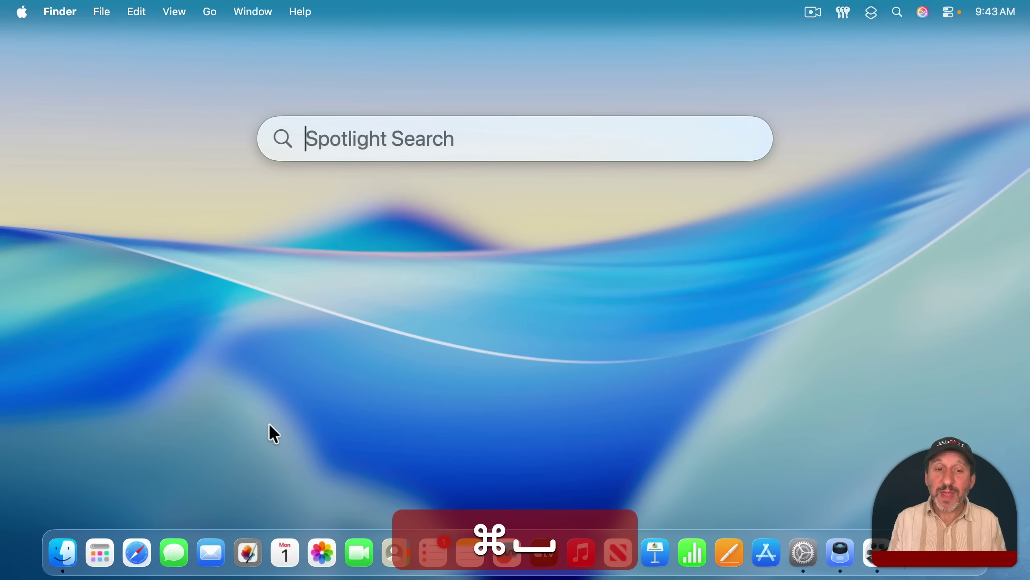
type("calc")
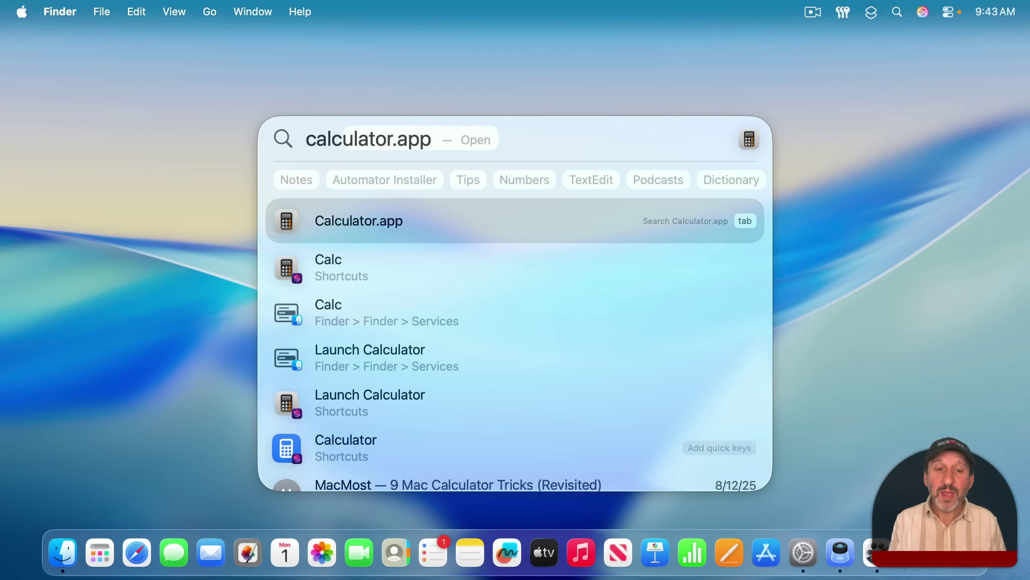
Step: Clear the search and browse Spotlight's Applications view with Cmd+1
key("BackSpace")
key("BackSpace")
key("BackSpace")
key("BackSpace")
key("BackSpace")
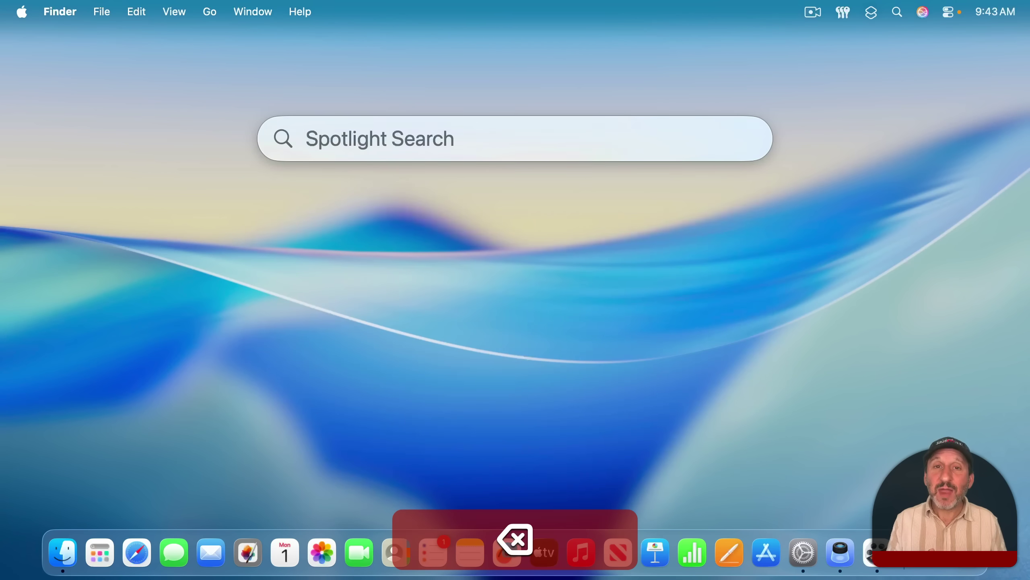
key("super")
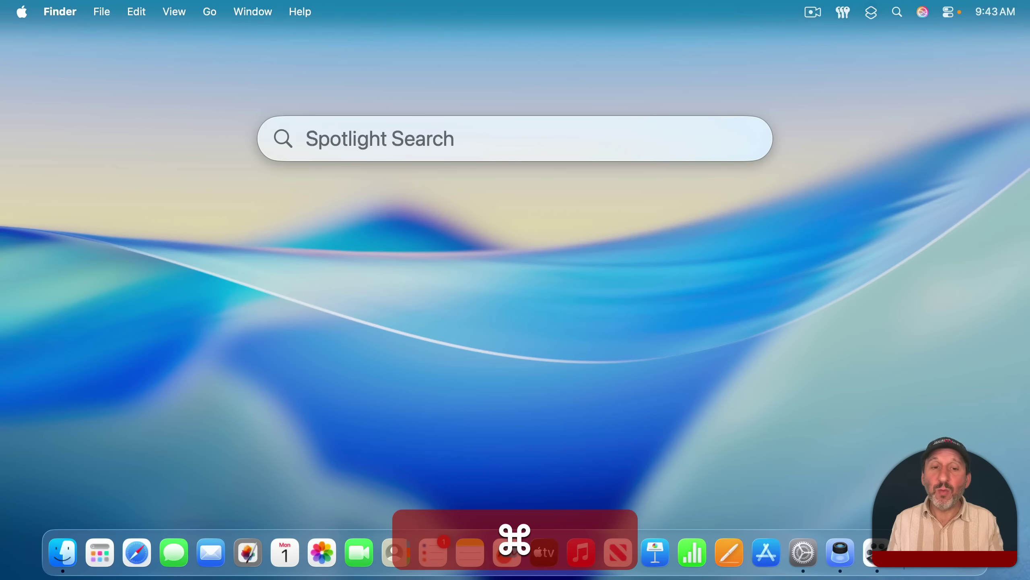
key("super+1")
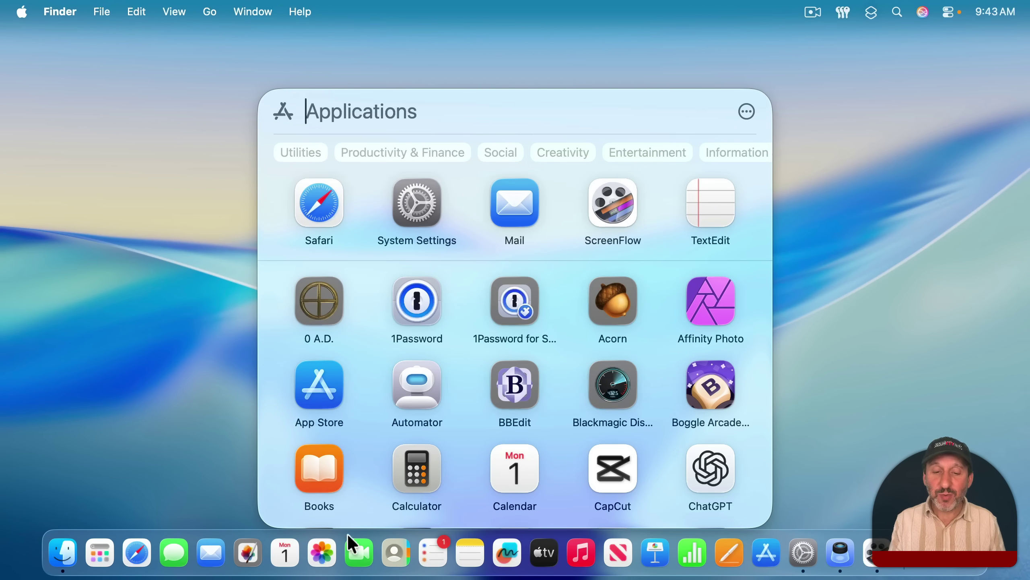
scroll(413, 383, "down", 10)
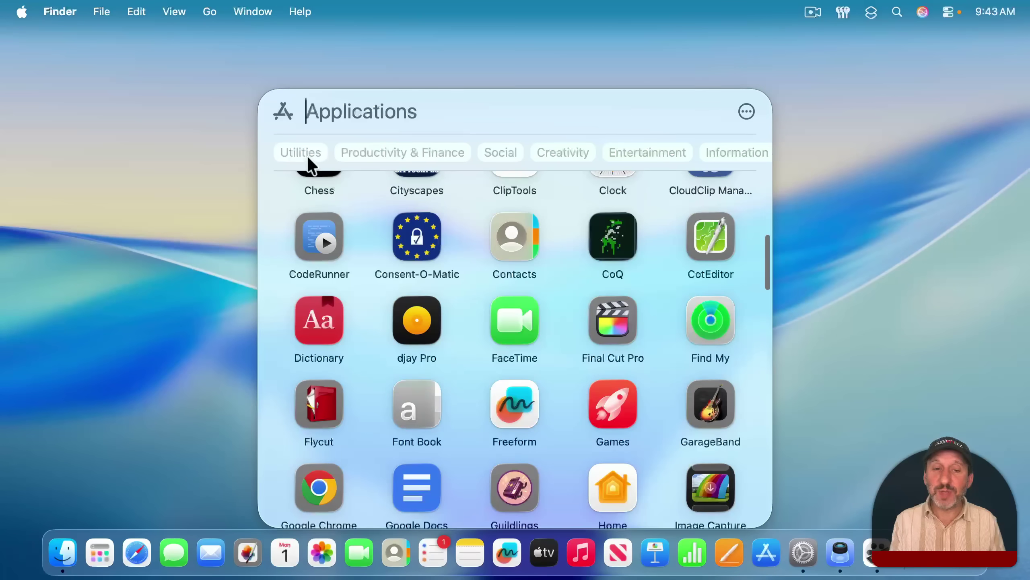
scroll(525, 361, "down", 5)
scroll(525, 363, "up", 15)
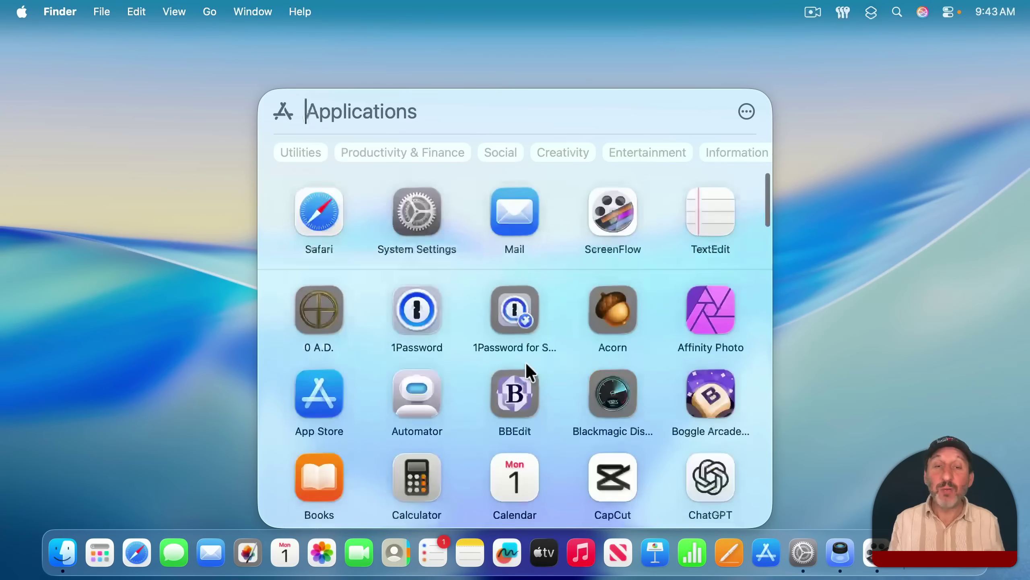
Step: Dismiss Spotlight, reopen it from the menu bar, and show Applications
left_click(210, 226)
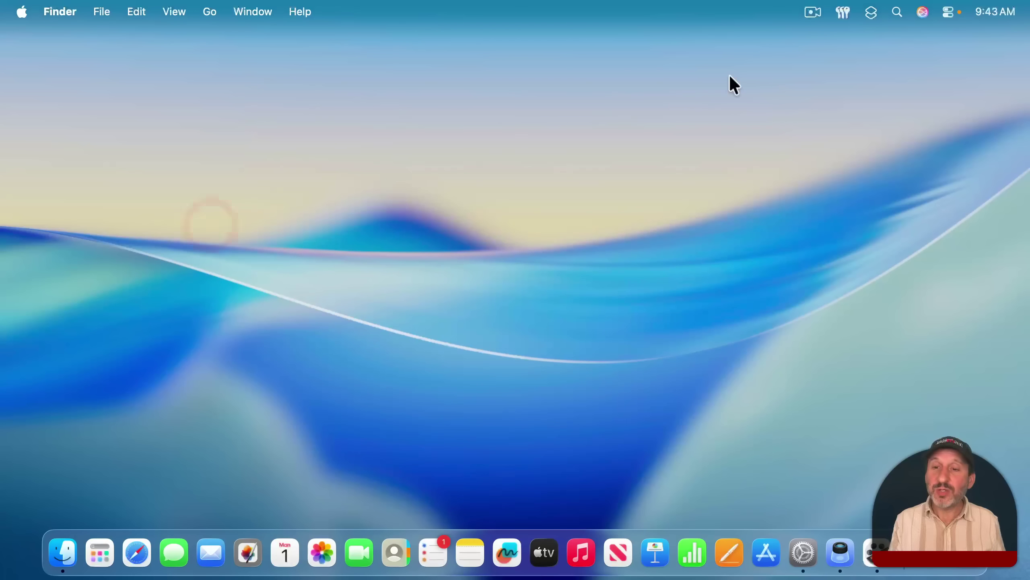
left_click(897, 12)
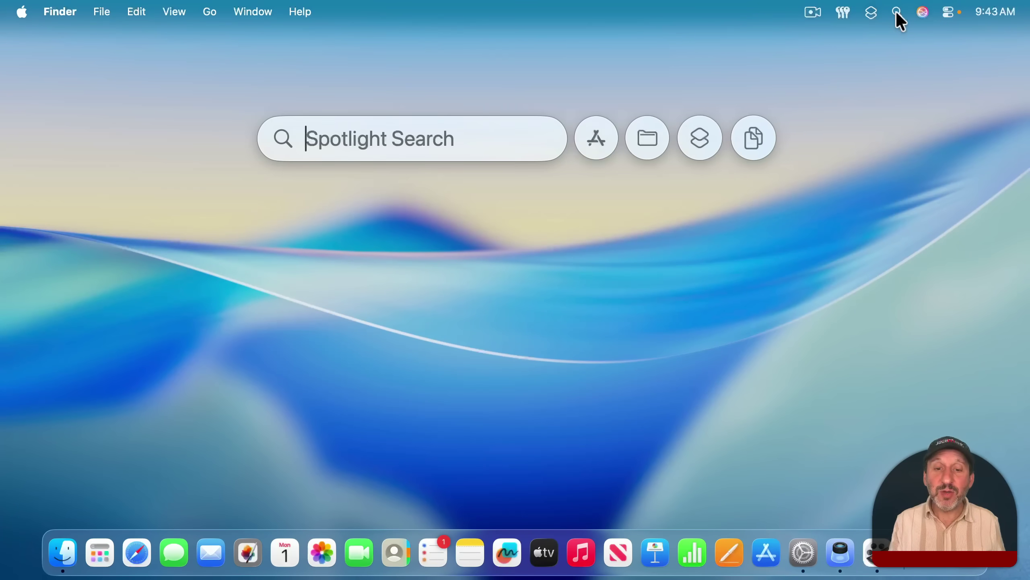
left_click(586, 137)
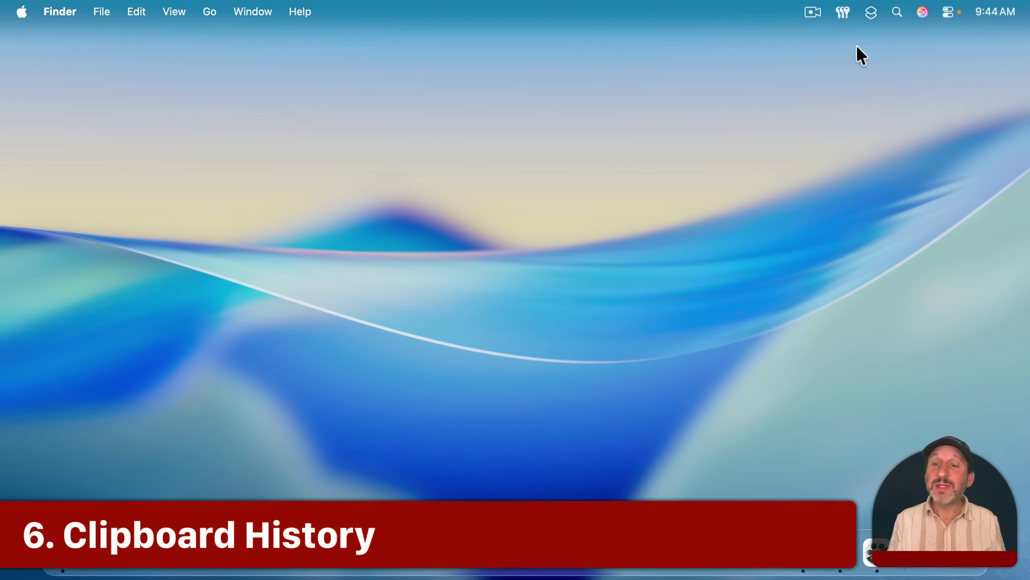
left_click(898, 12)
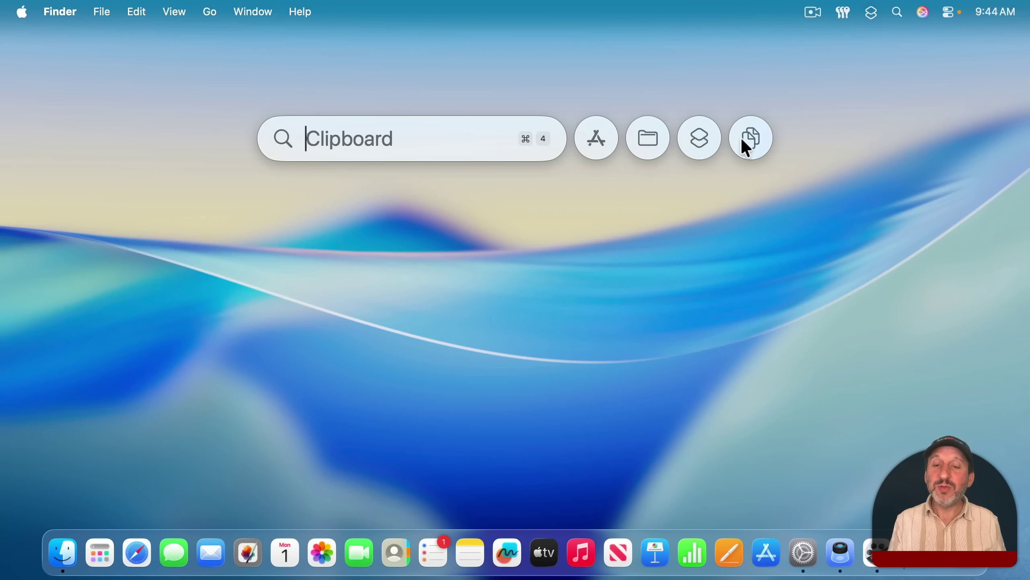
left_click(752, 142)
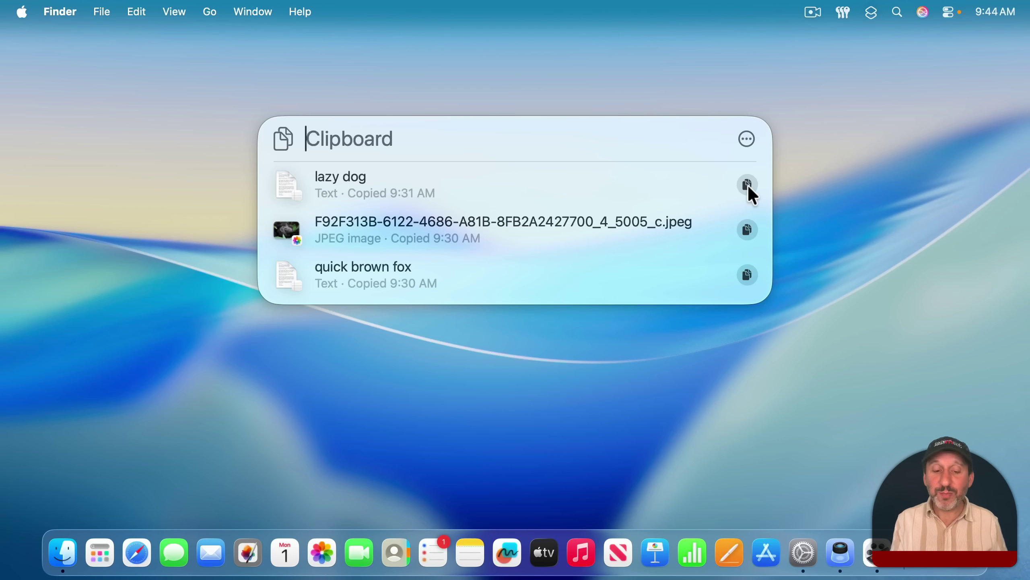
left_click(607, 185, "ctrl")
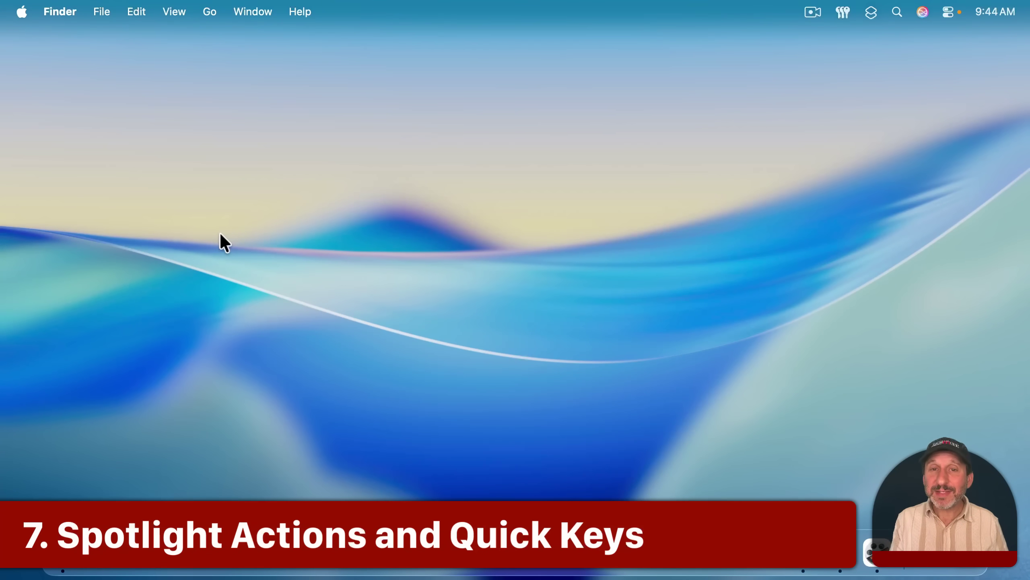
Step: Browse Spotlight's Actions list and try the Send Message action
left_click(895, 12)
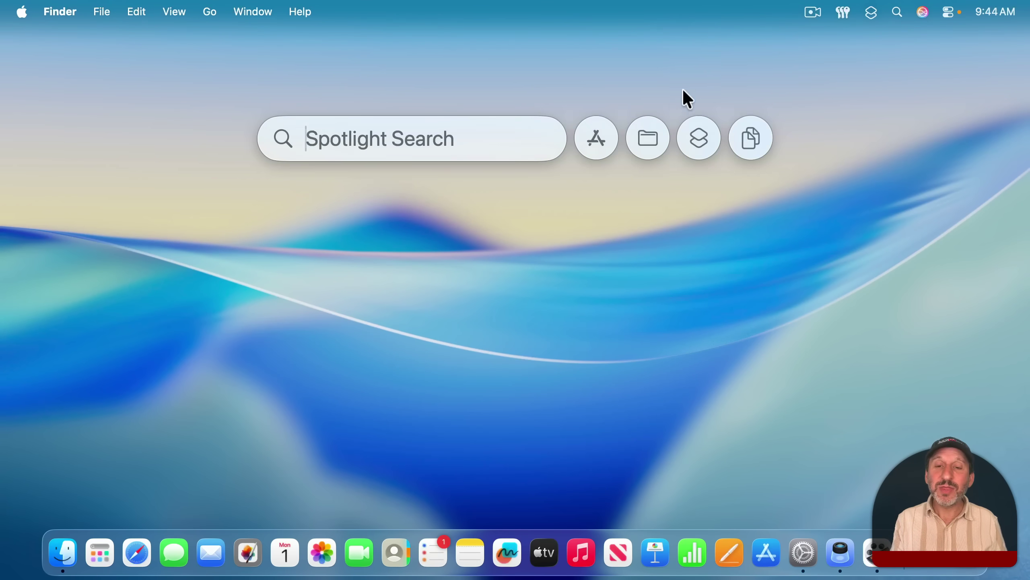
left_click(700, 146)
scroll(534, 385, "down", 15)
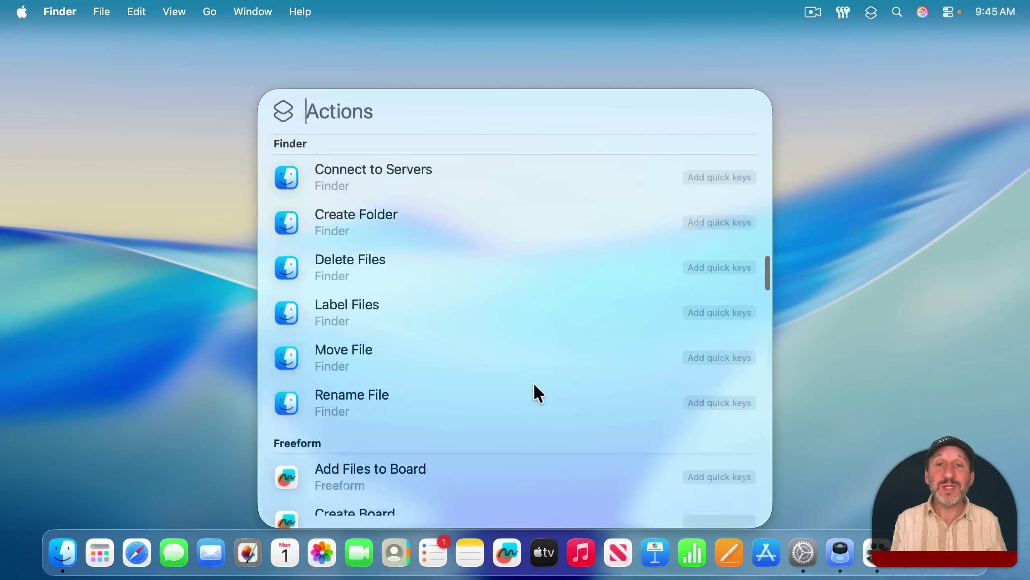
scroll(534, 386, "down", 10)
scroll(535, 385, "up", 20)
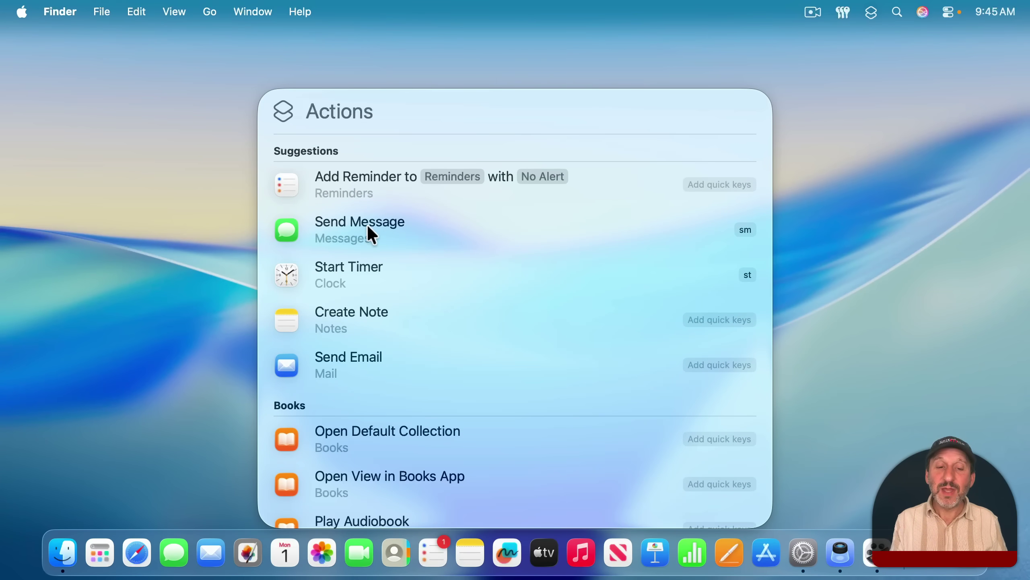
left_click(336, 232)
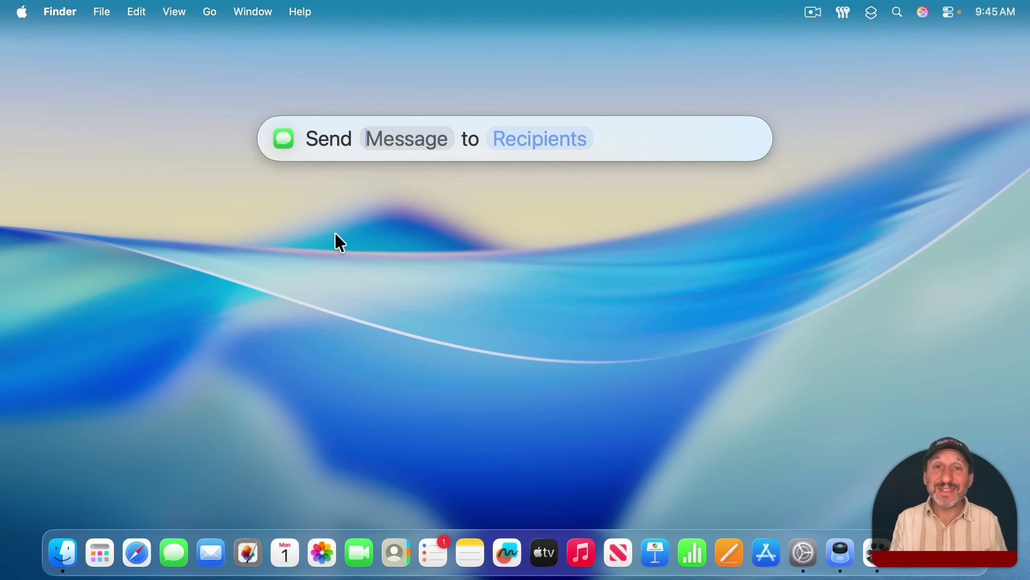
key("Escape")
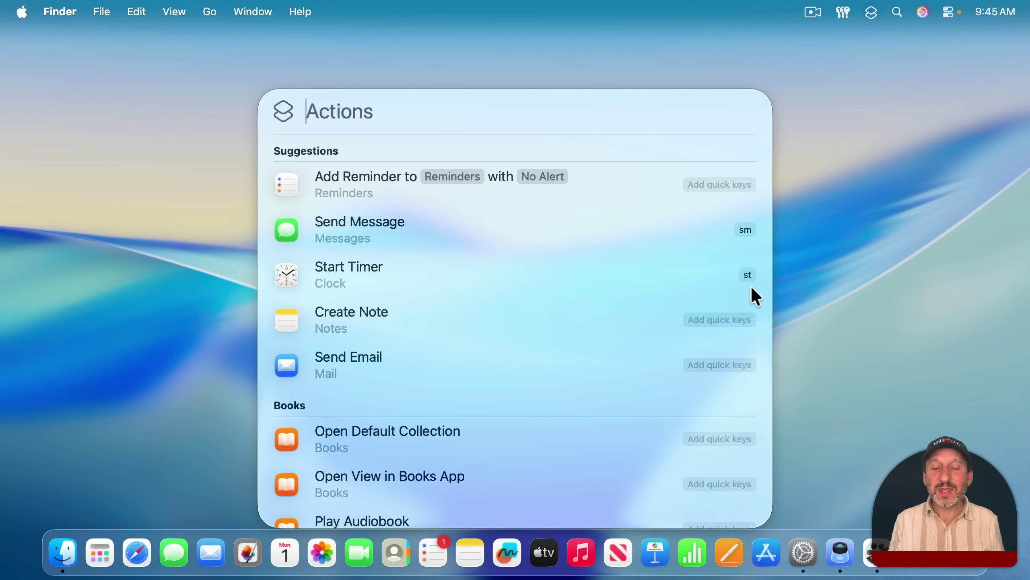
Step: Assign the quick keys 'cn' to the Create Note action
left_click(731, 323)
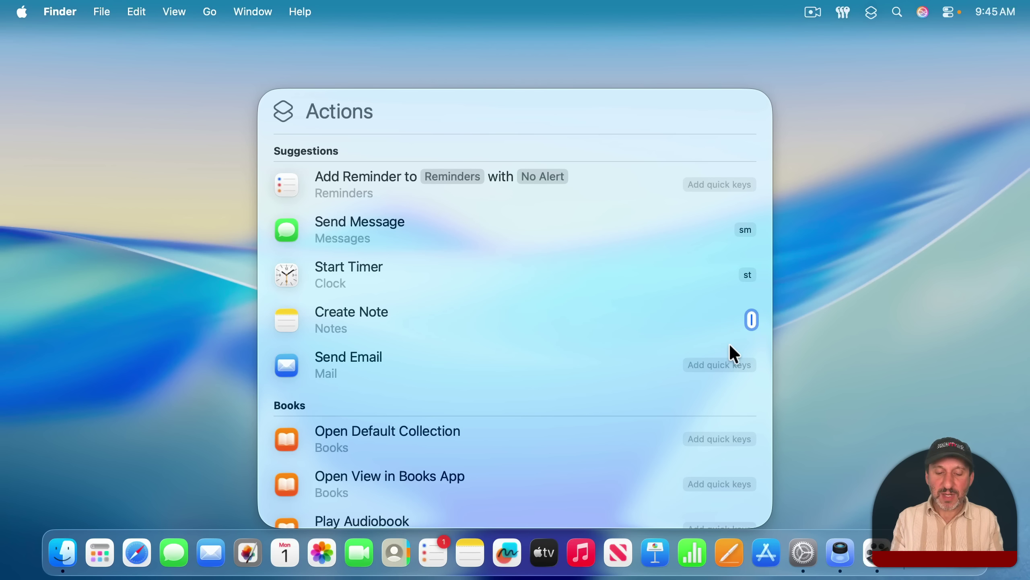
type("cn")
key("Return")
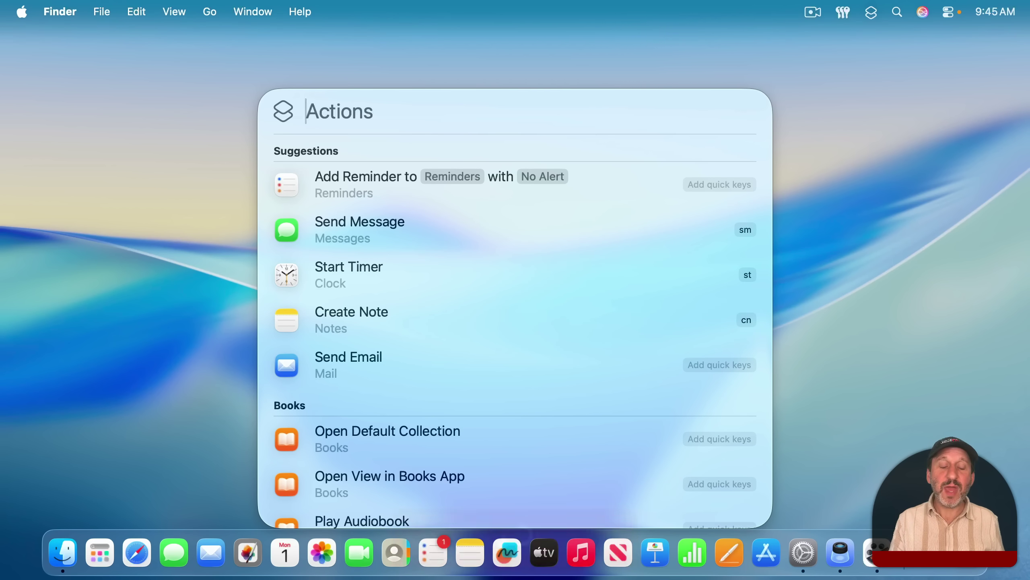
Step: Run Spotlight's Create Note action using the 'cn' quick keys
key("super+space")
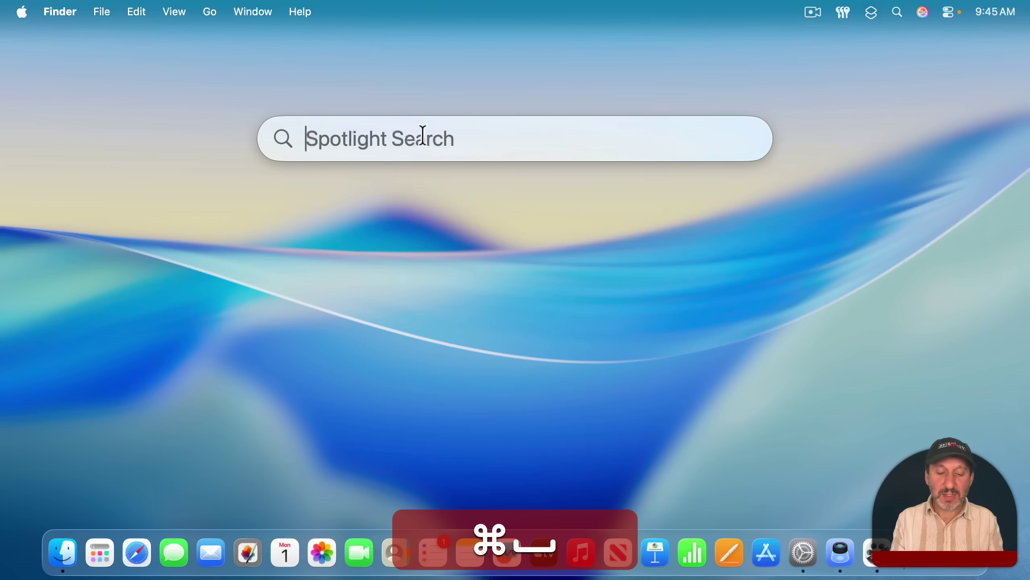
type("cn")
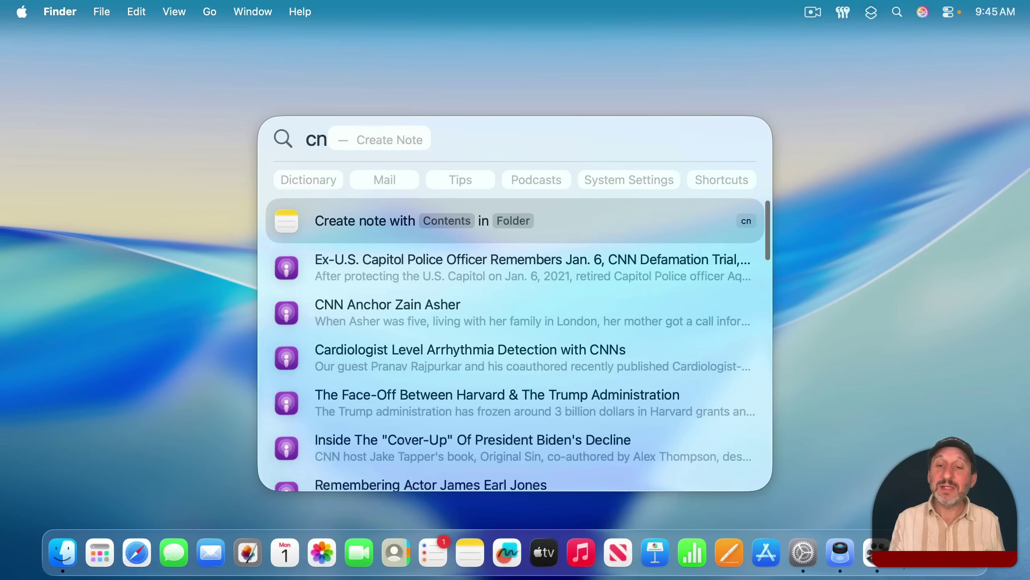
key("Return")
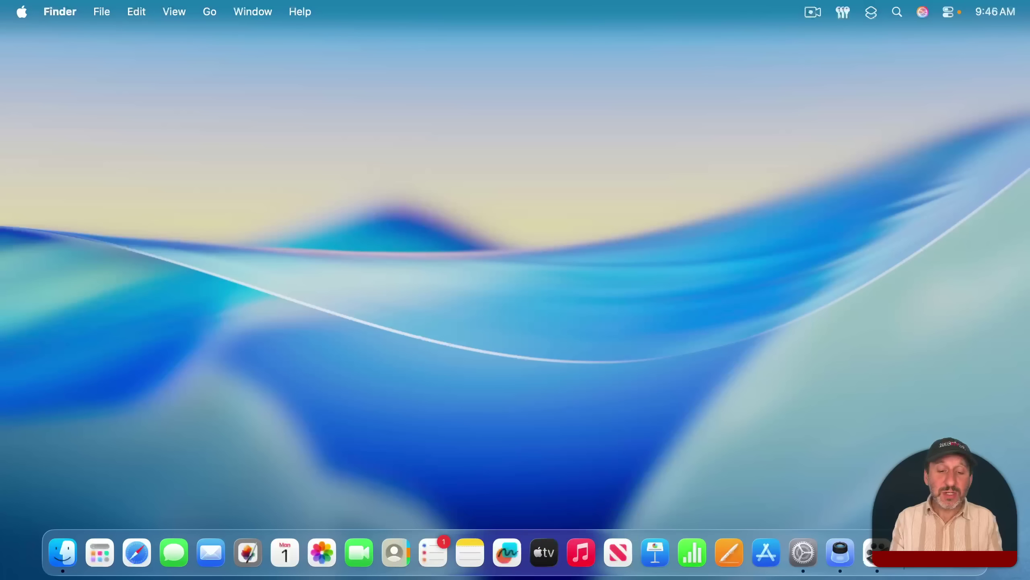
key("super+space")
type("phone")
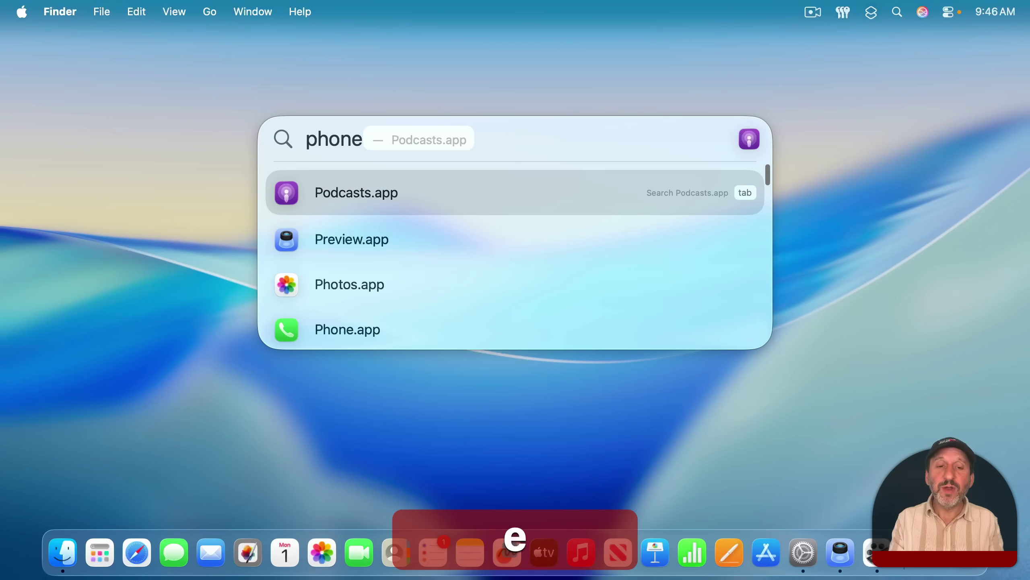
key("Return")
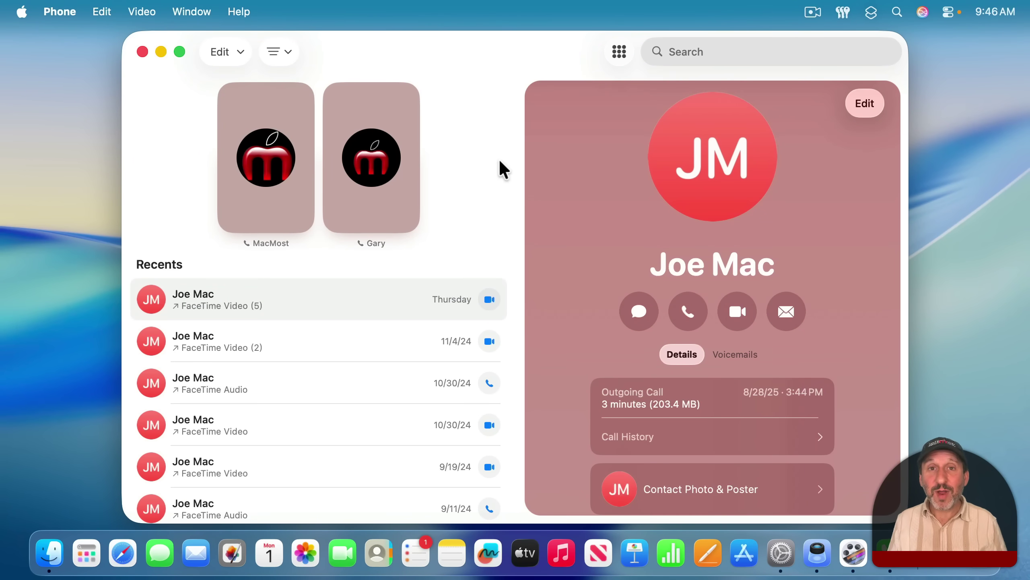
left_click(280, 51)
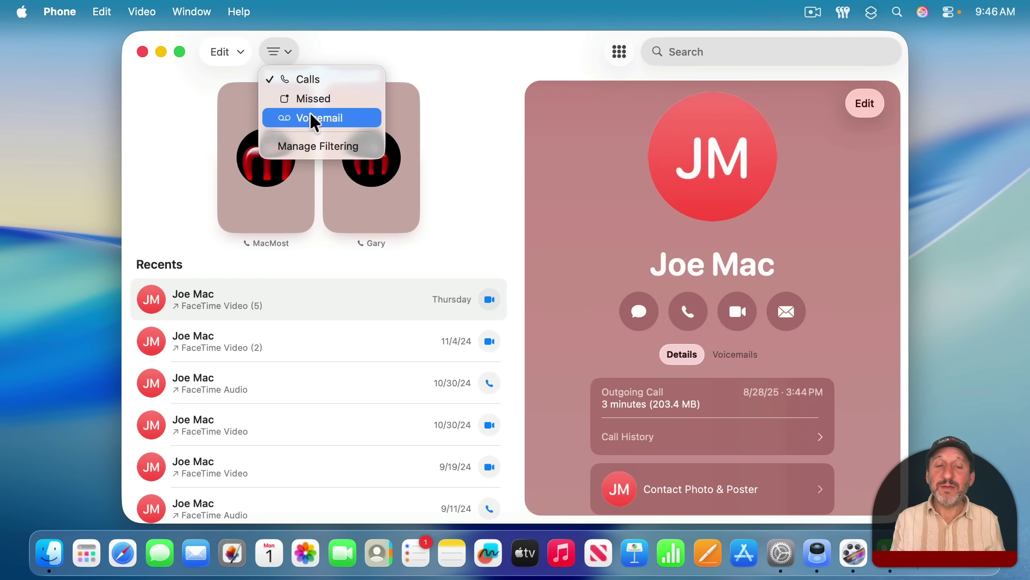
left_click(491, 81)
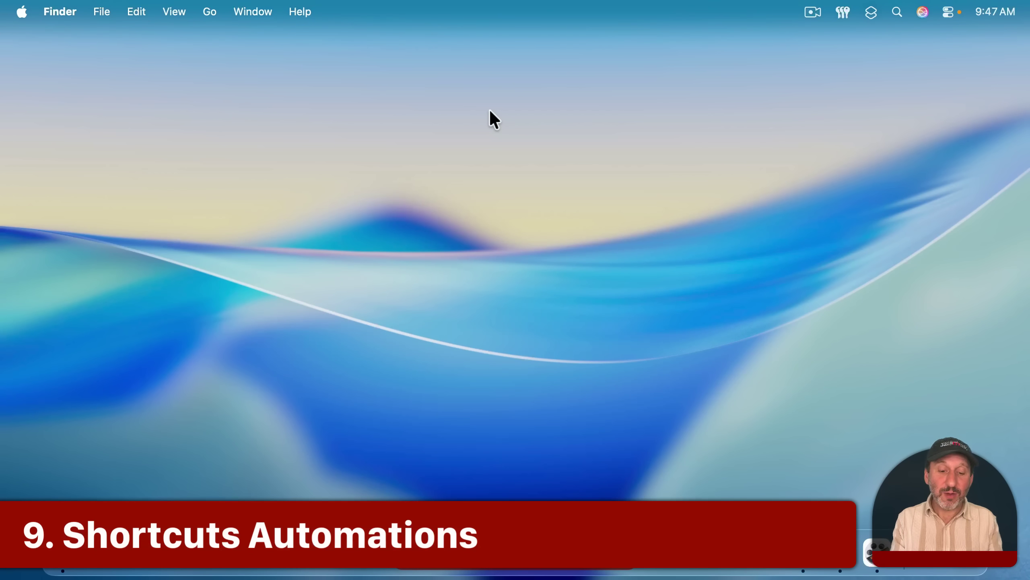
Step: Launch the Shortcuts app from Spotlight
key("super+space")
type("shortcuts")
key("Return")
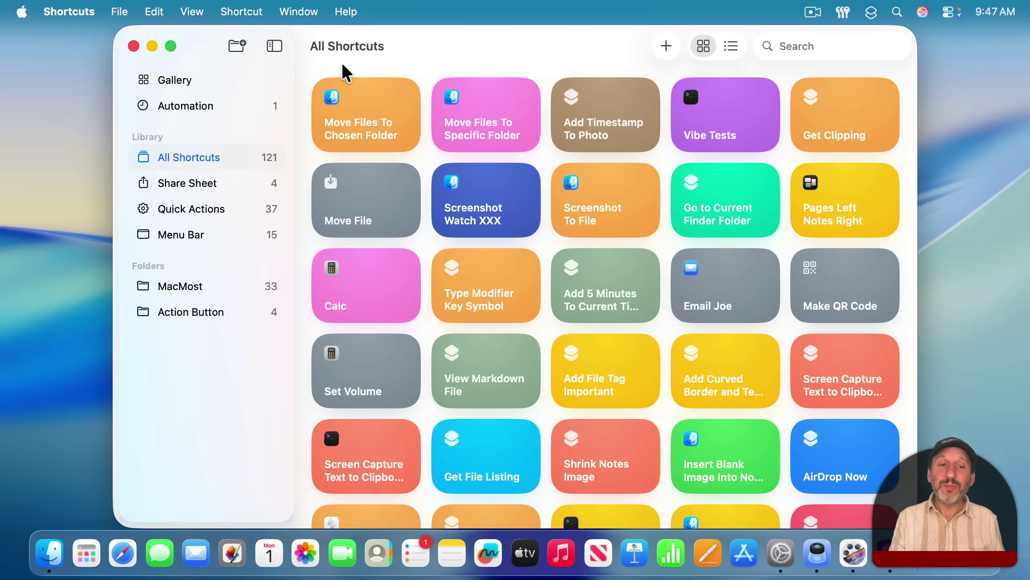
Step: Browse the trigger types available for a new automation in the Automation section
left_click(176, 107)
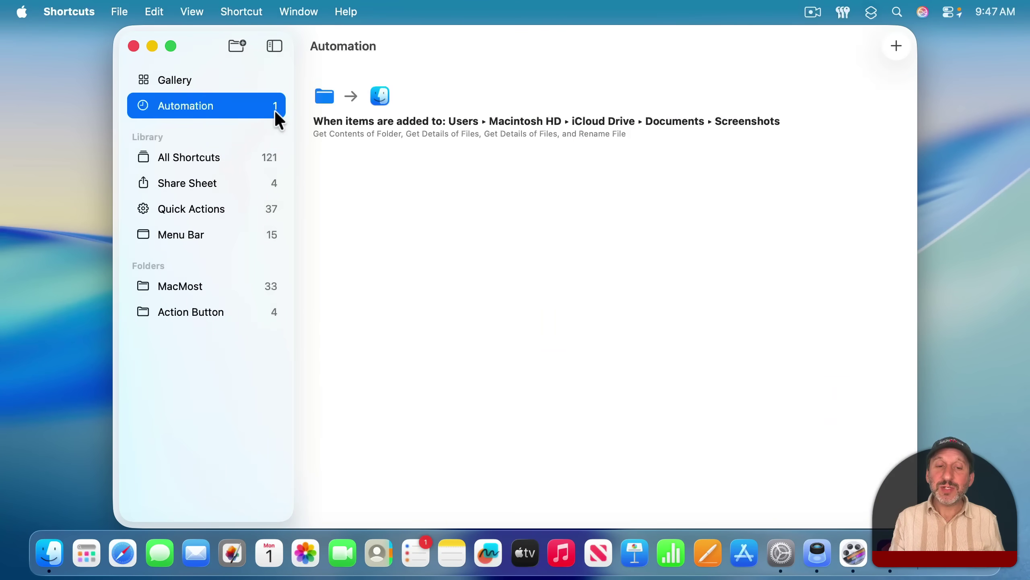
left_click(900, 51)
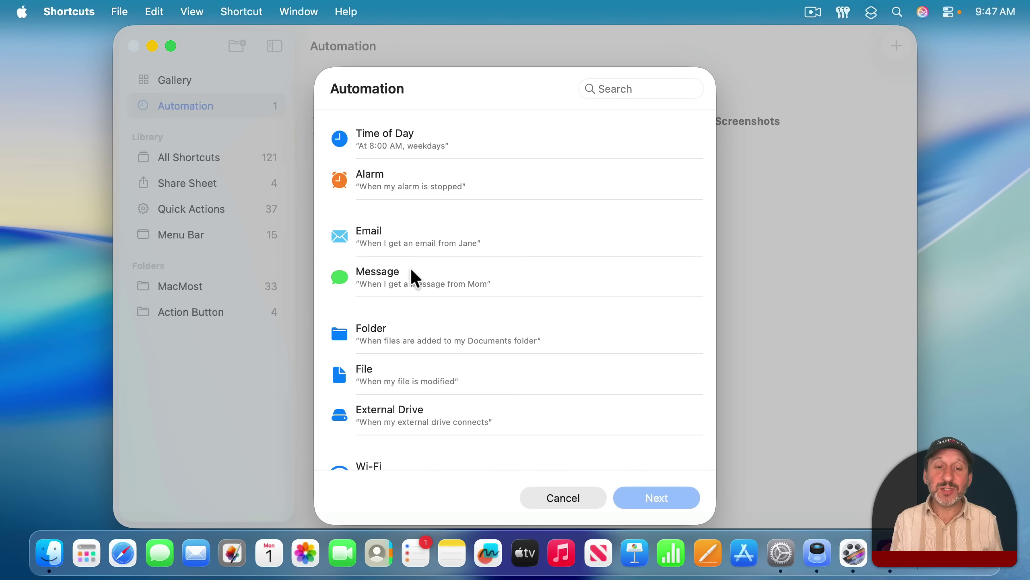
scroll(413, 338, "down", 3)
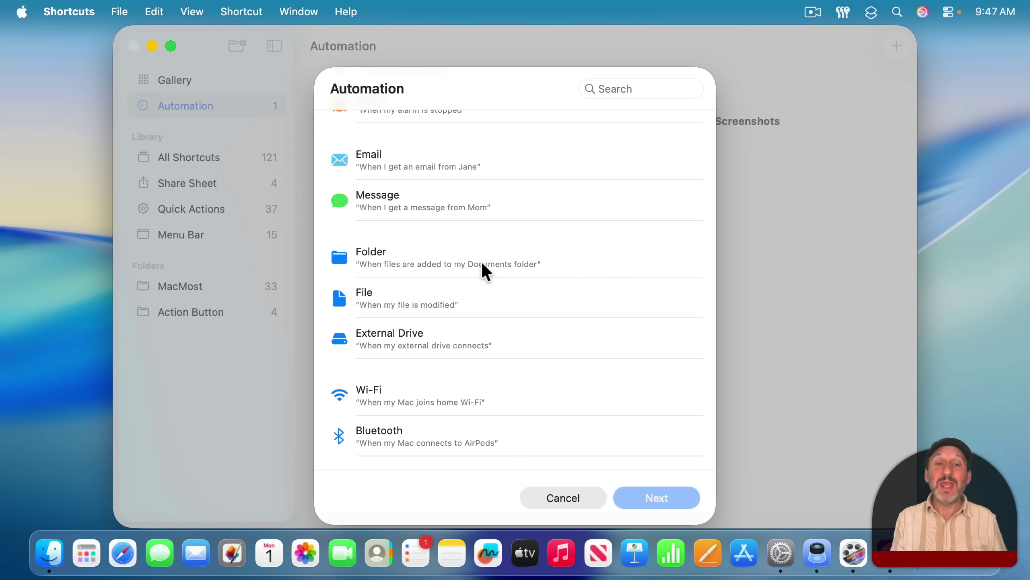
scroll(429, 347, "down", 10)
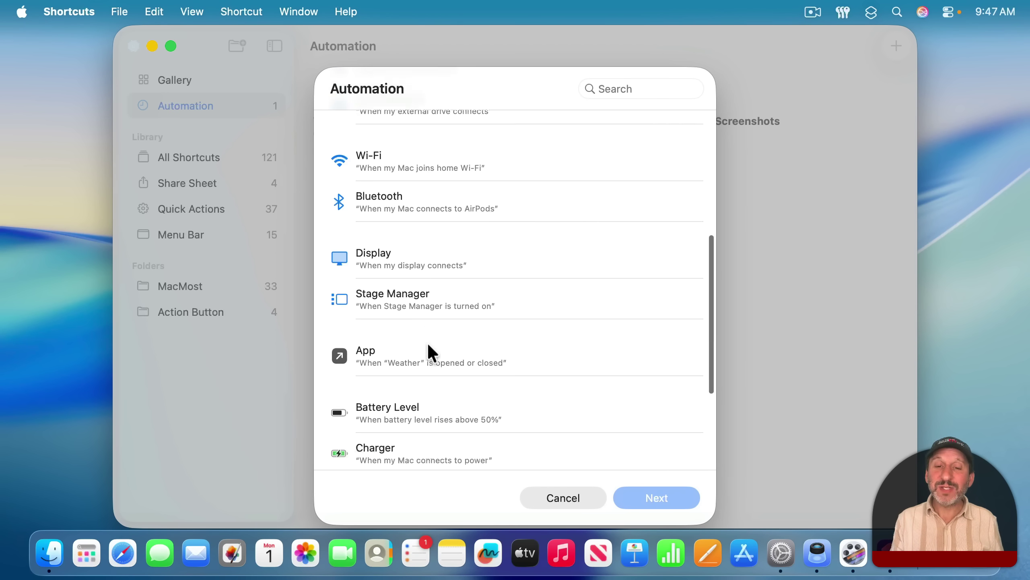
scroll(430, 346, "down", 11)
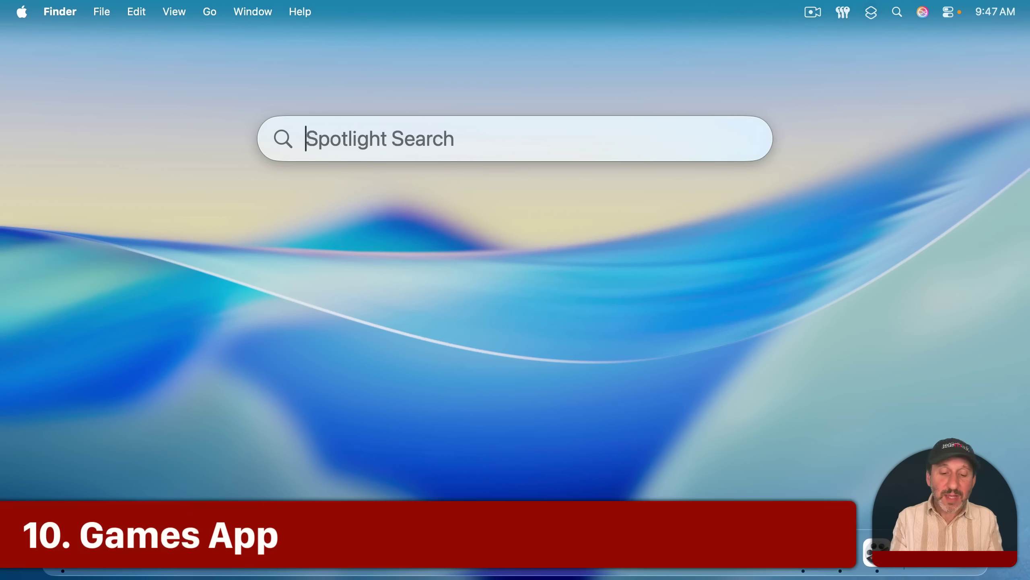
Step: Launch Games via Spotlight and visit its Arcade, Library and Play Together pages
type("gam")
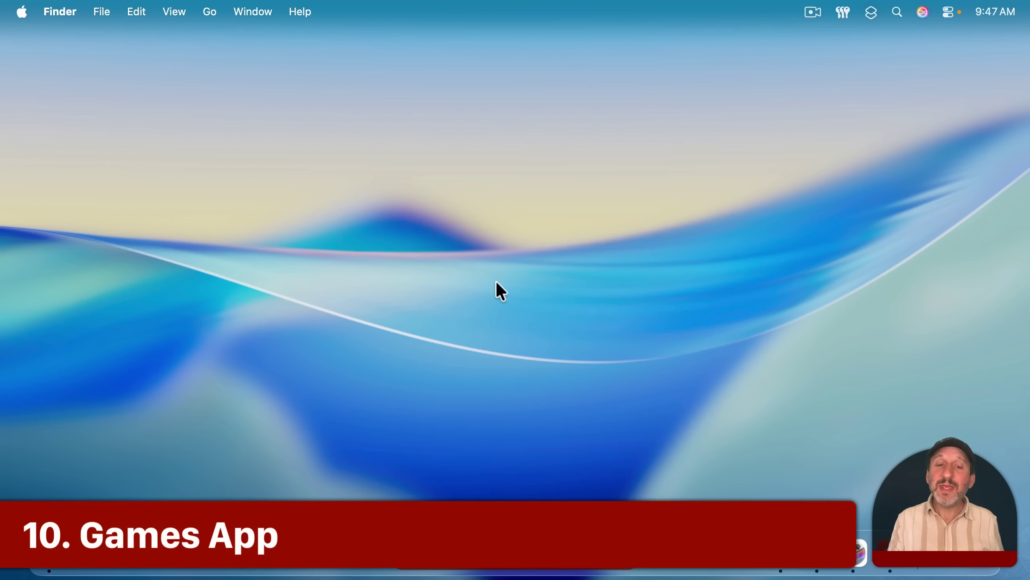
key("Return")
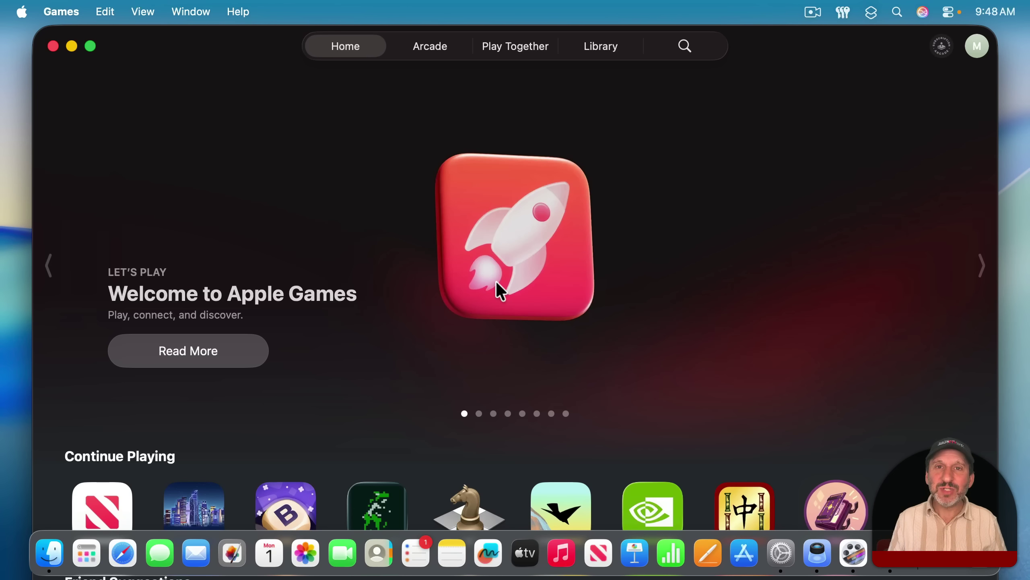
left_click(423, 45)
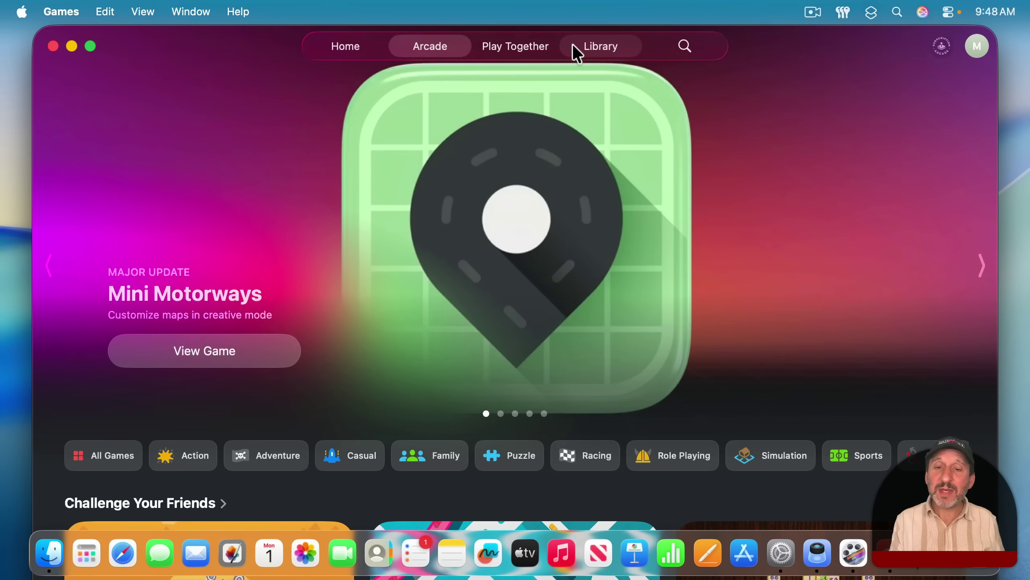
left_click(596, 48)
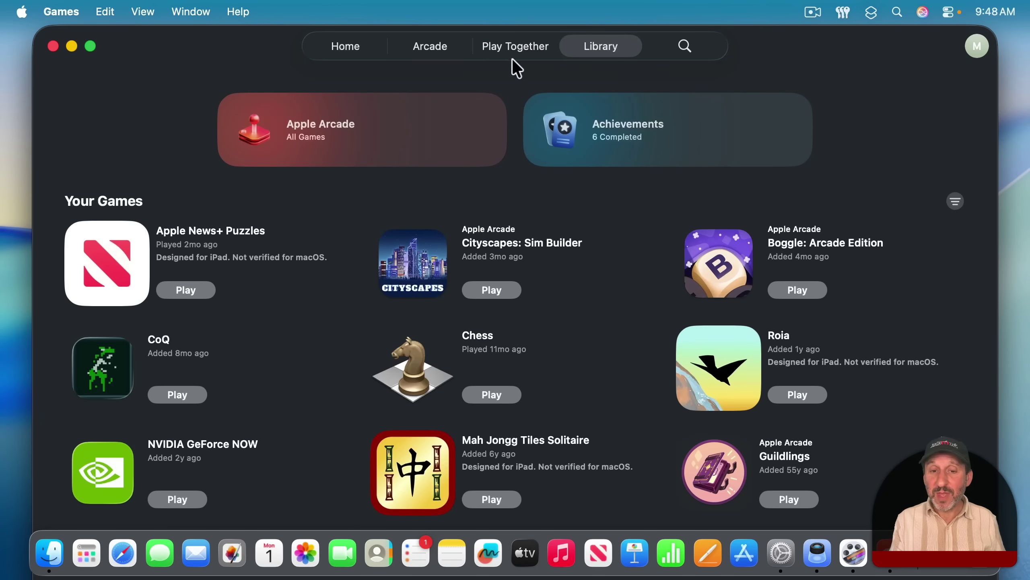
left_click(517, 43)
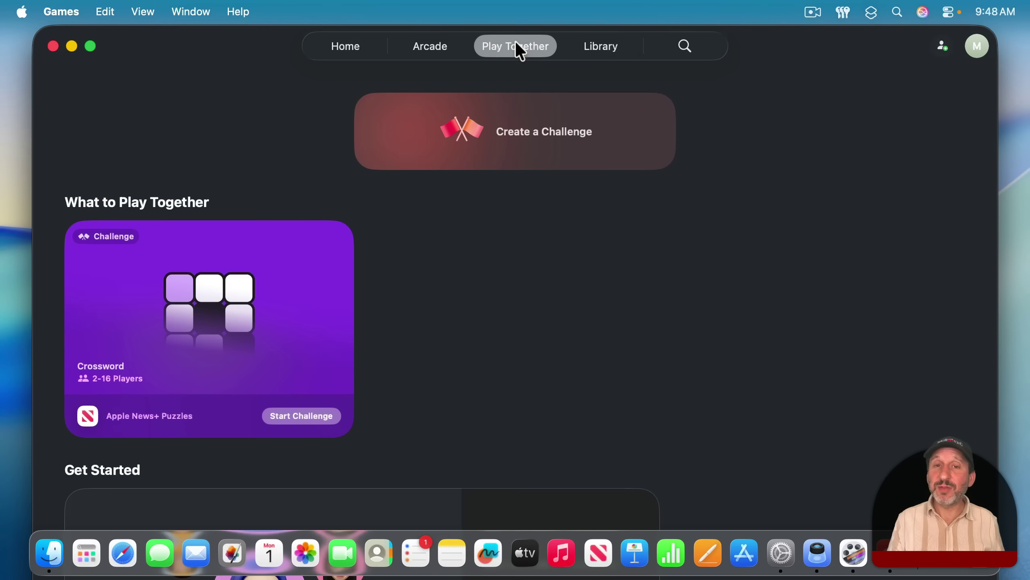